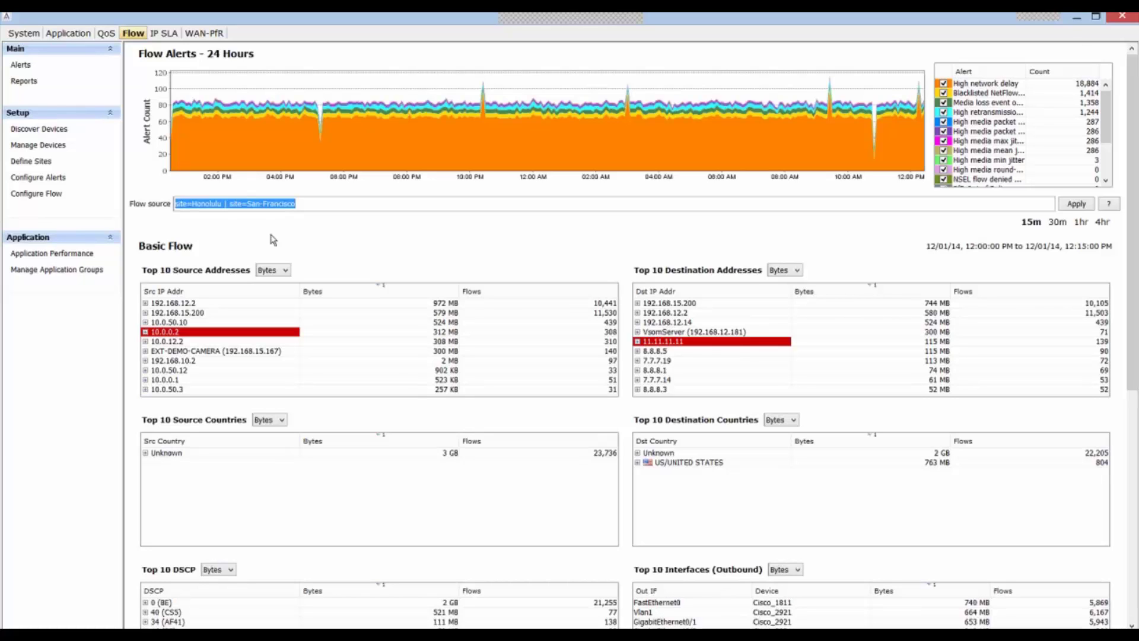
Open the Application dashboard, filter it to the Honolulu site and review its application group, performance and HTTP host tables
{"action": "left_click", "coordinate": [69, 33]}
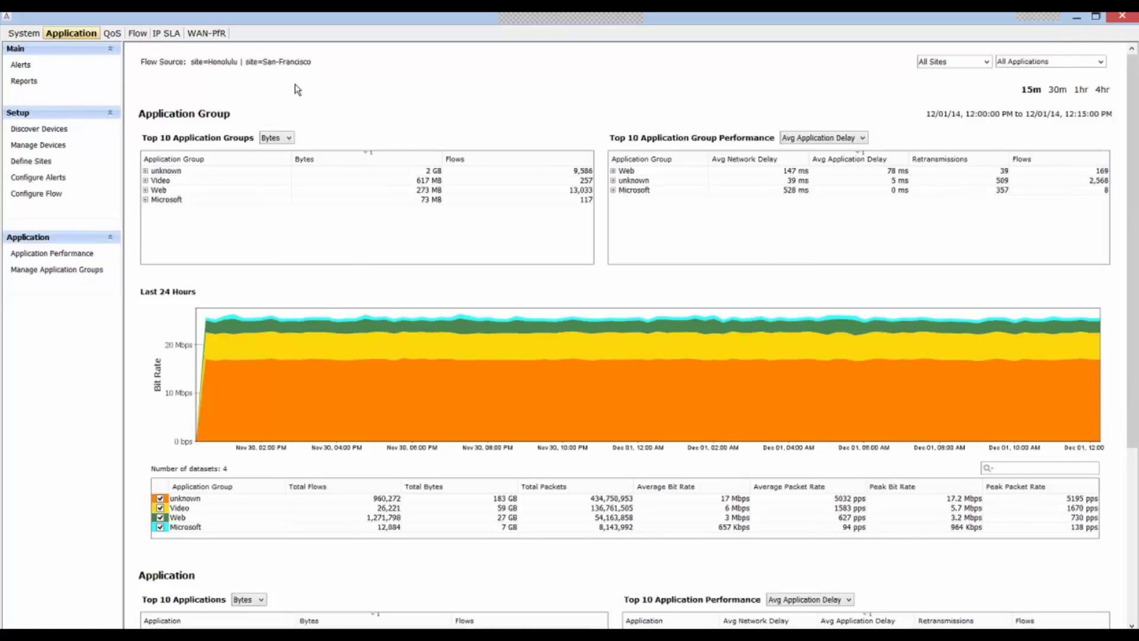
{"action": "left_click", "coordinate": [987, 62]}
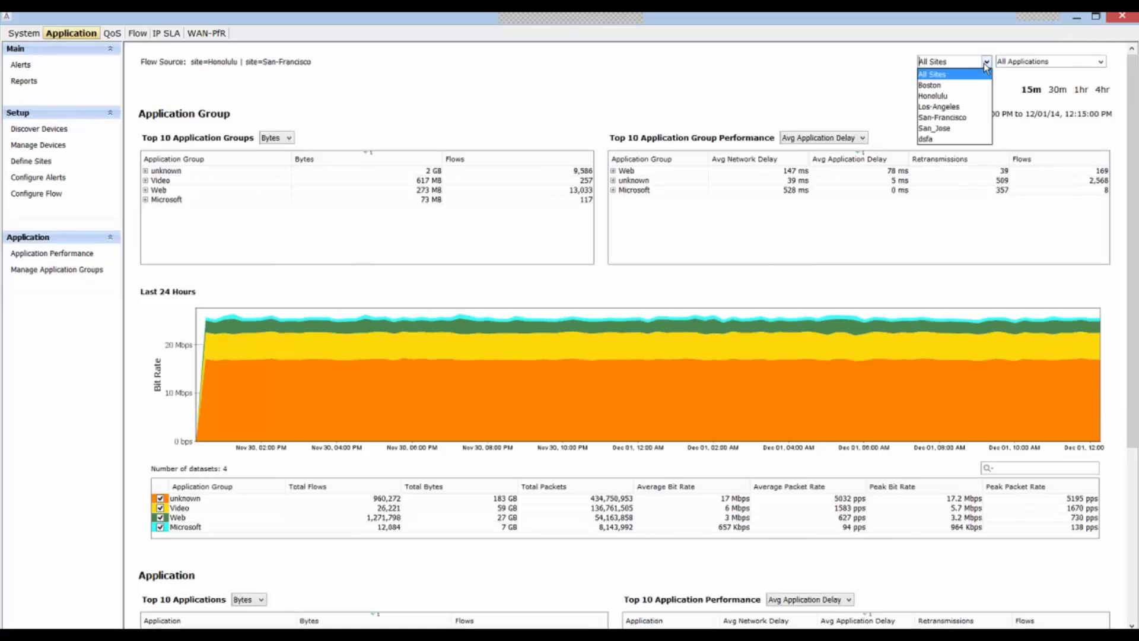
{"action": "left_click", "coordinate": [984, 97]}
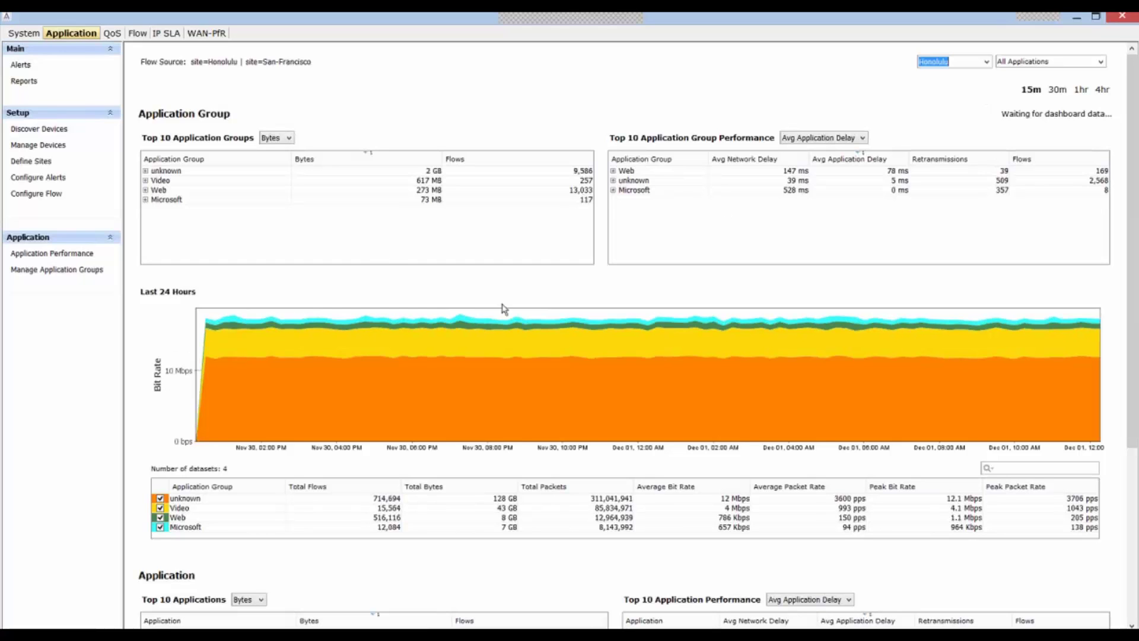
{"action": "scroll", "coordinate": [534, 303], "scroll_direction": "down", "scroll_amount": 1}
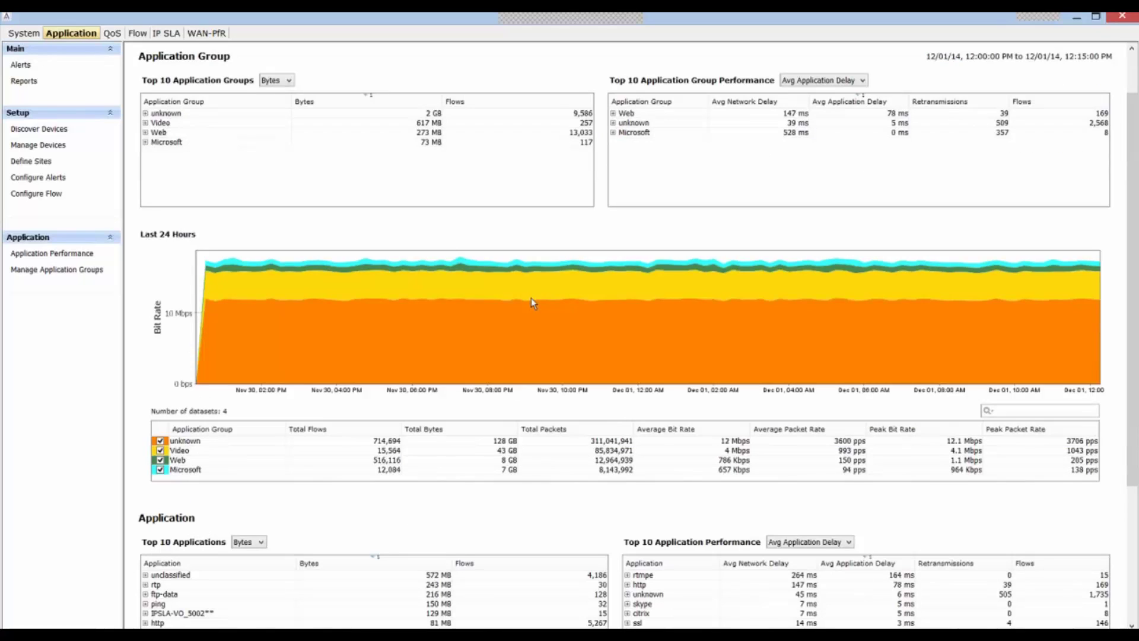
{"action": "scroll", "coordinate": [532, 299], "scroll_direction": "down", "scroll_amount": 3}
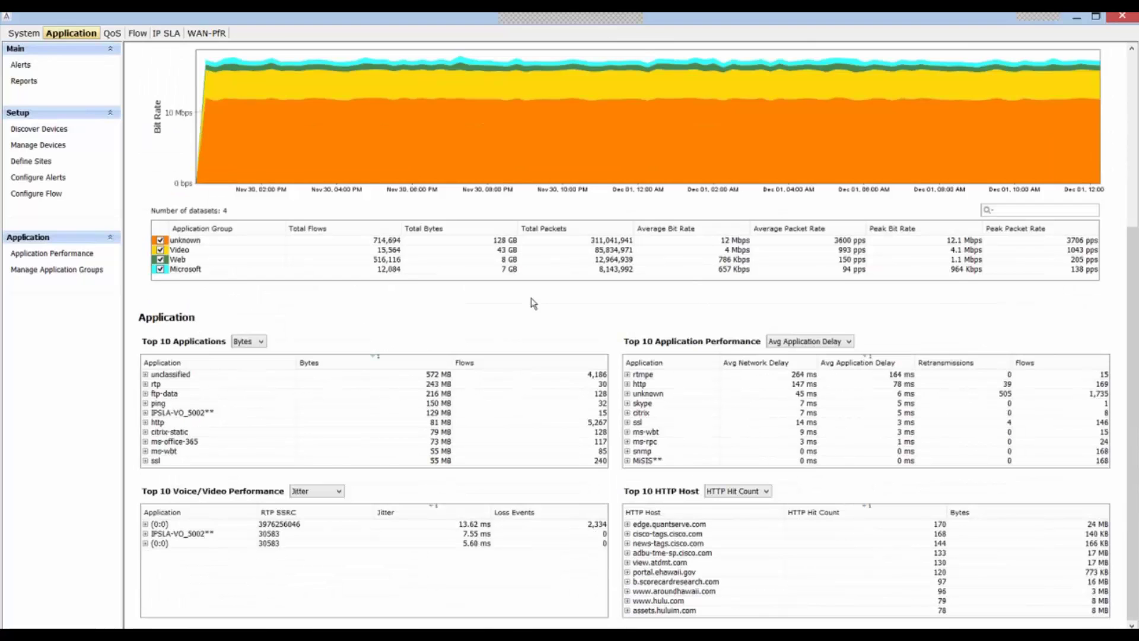
{"action": "scroll", "coordinate": [531, 300], "scroll_direction": "up", "scroll_amount": 4}
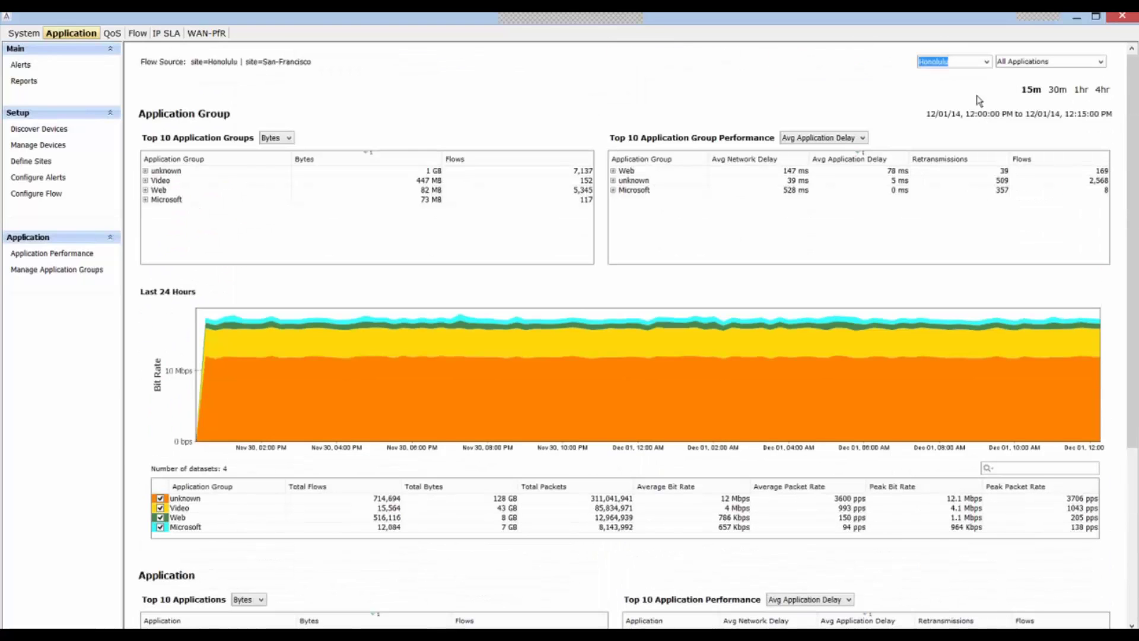
Reset the site filter to All Sites and filter the dashboard to the Video application group
{"action": "left_click", "coordinate": [986, 61]}
{"action": "left_click", "coordinate": [963, 74]}
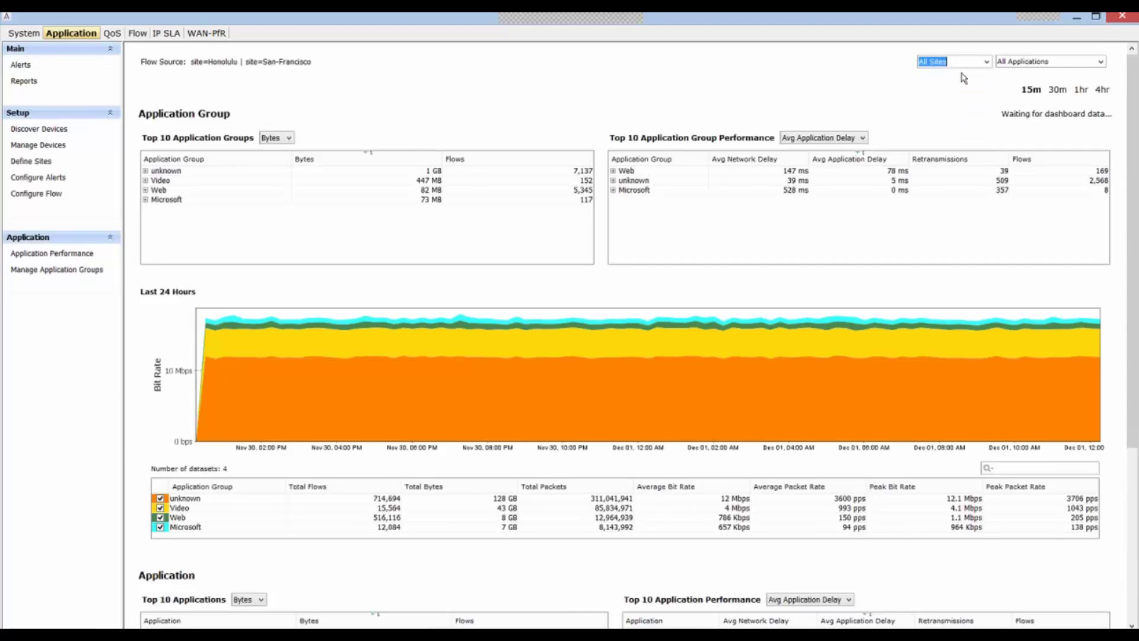
{"action": "left_click", "coordinate": [1100, 62]}
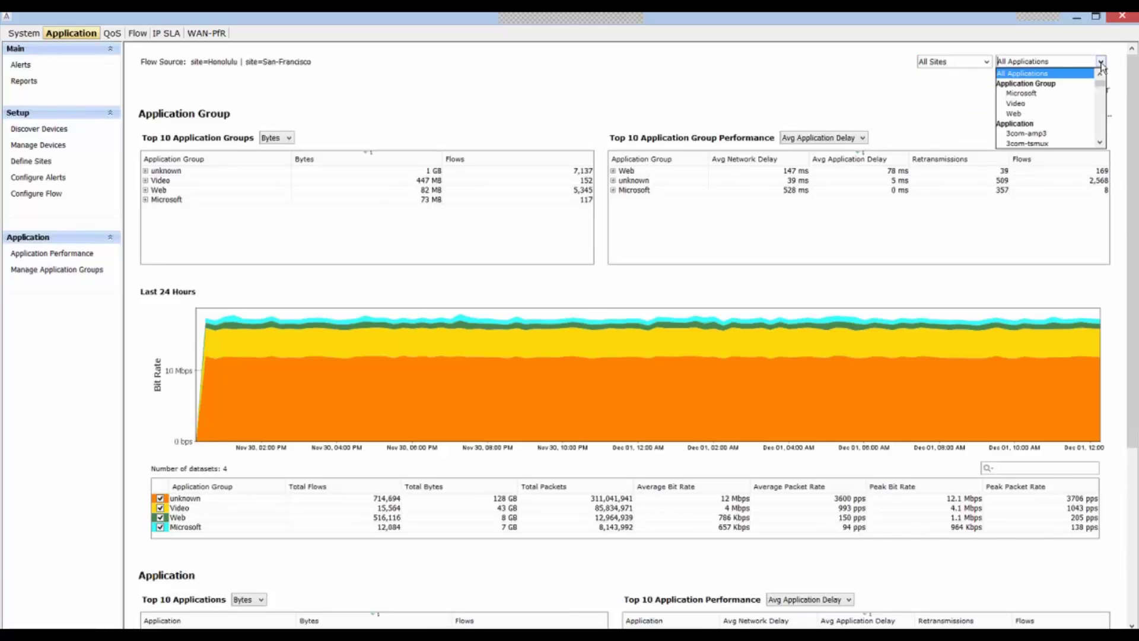
{"action": "left_click", "coordinate": [1079, 105]}
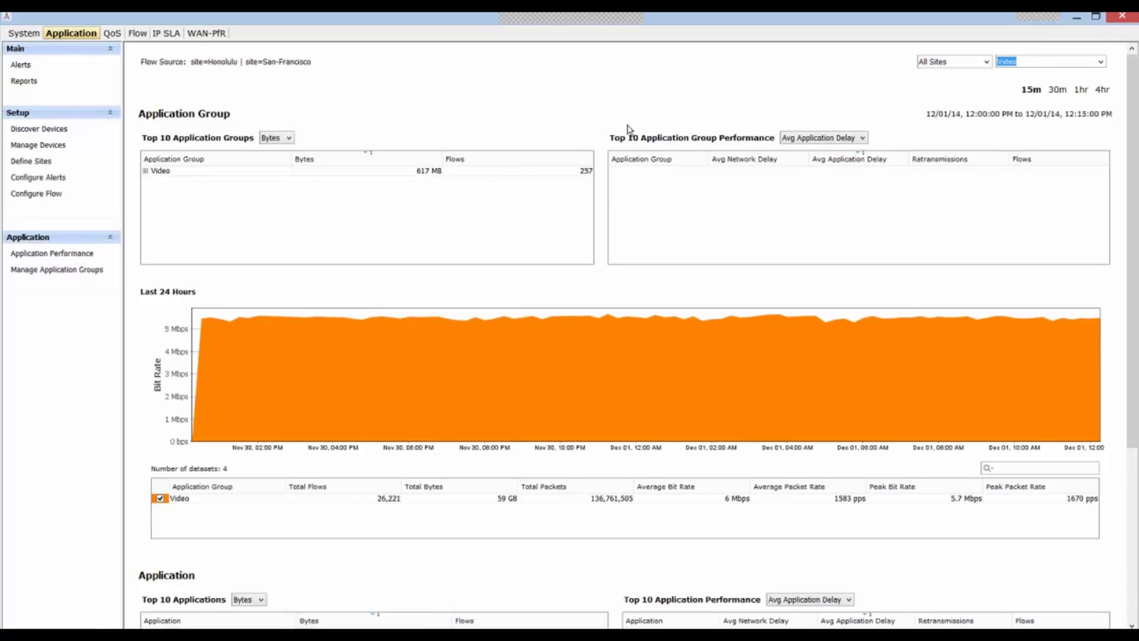
Set the dashboard's application filter back to All Applications
{"action": "left_click", "coordinate": [1102, 64]}
{"action": "left_click", "coordinate": [1039, 73]}
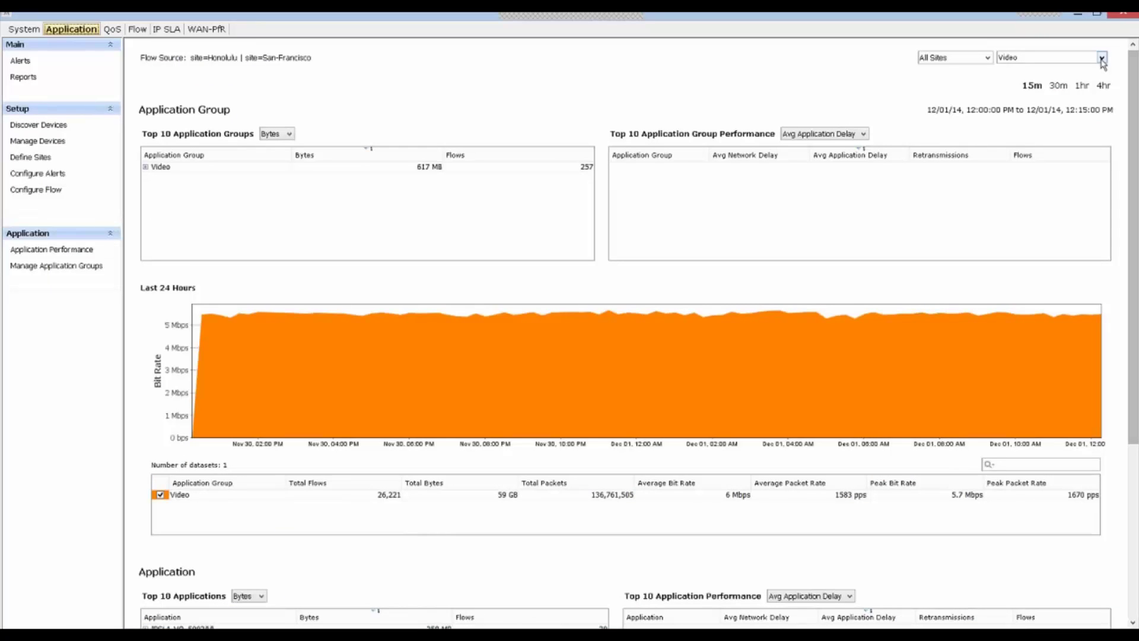
{"action": "left_click", "coordinate": [1101, 57]}
{"action": "left_click", "coordinate": [1101, 72]}
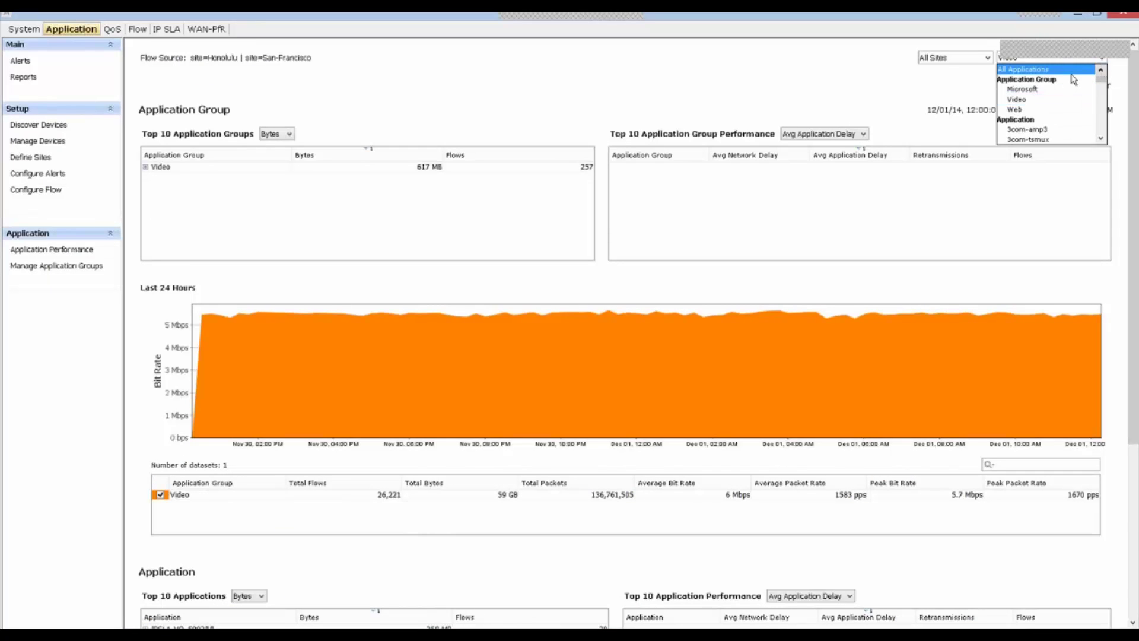
{"action": "left_click", "coordinate": [1062, 69]}
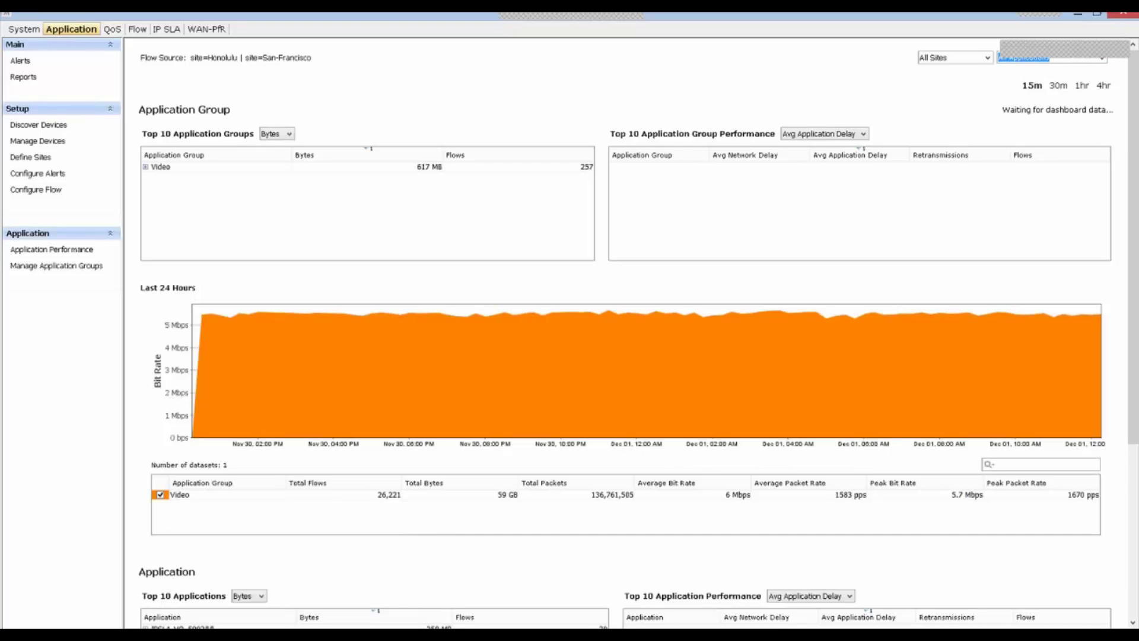
Switch to the Remote Desktop session in full size and examine the browsing group's definitions in Manage Application Groups
{"action": "key", "text": "alt+Tab"}
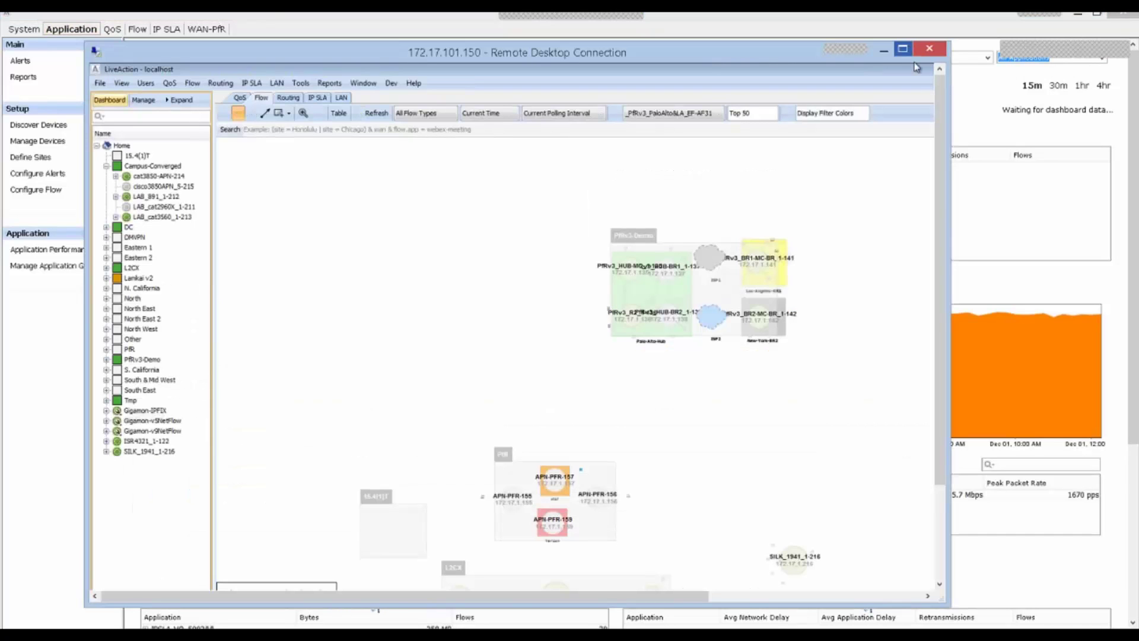
{"action": "left_click", "coordinate": [903, 49]}
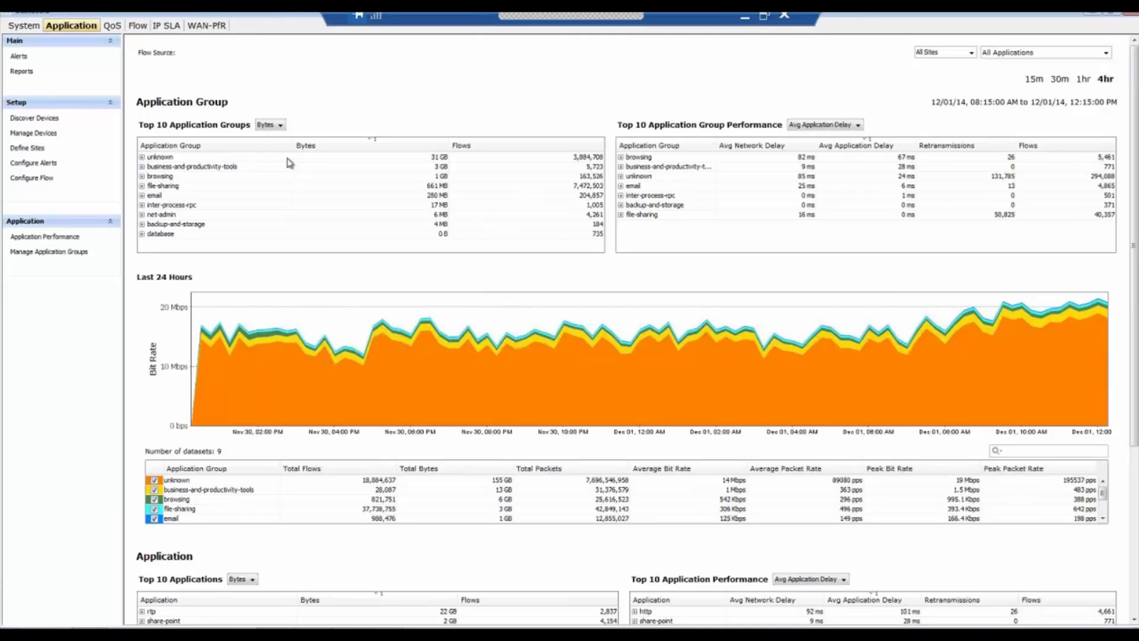
{"action": "left_click", "coordinate": [71, 254]}
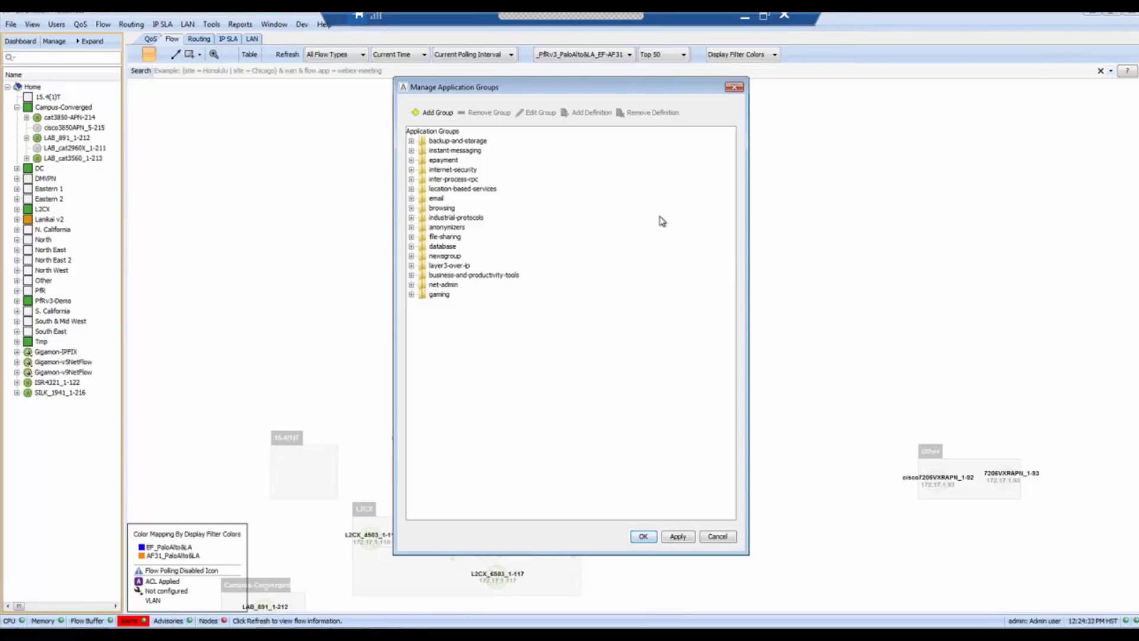
{"action": "left_click", "coordinate": [411, 209]}
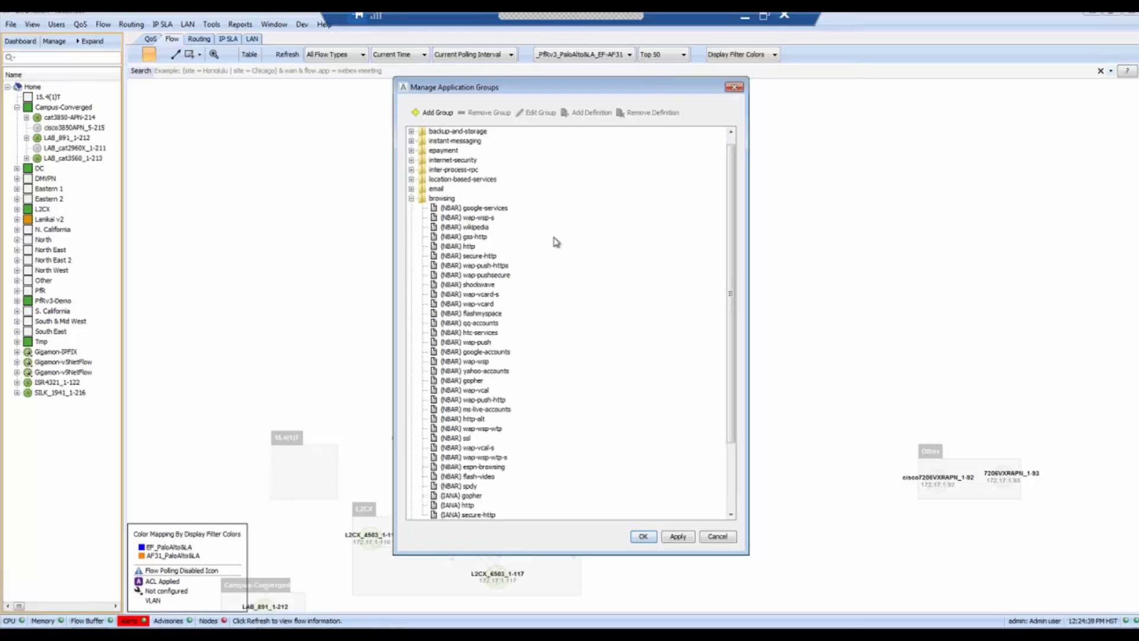
{"action": "scroll", "coordinate": [554, 242], "scroll_direction": "down", "scroll_amount": 2}
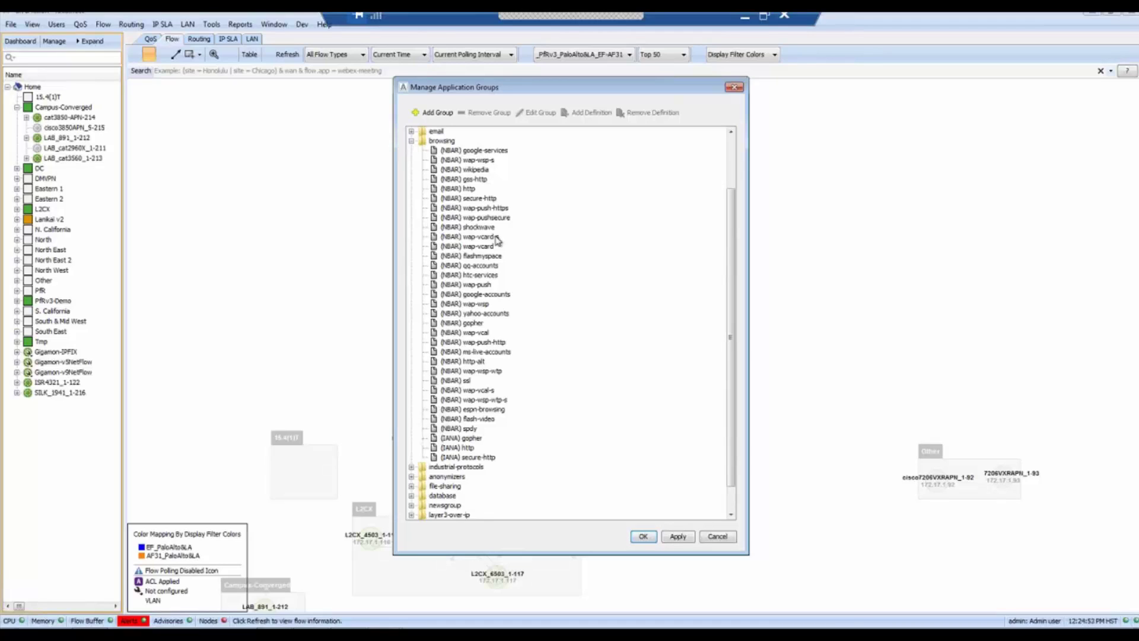
{"action": "left_click", "coordinate": [717, 539]}
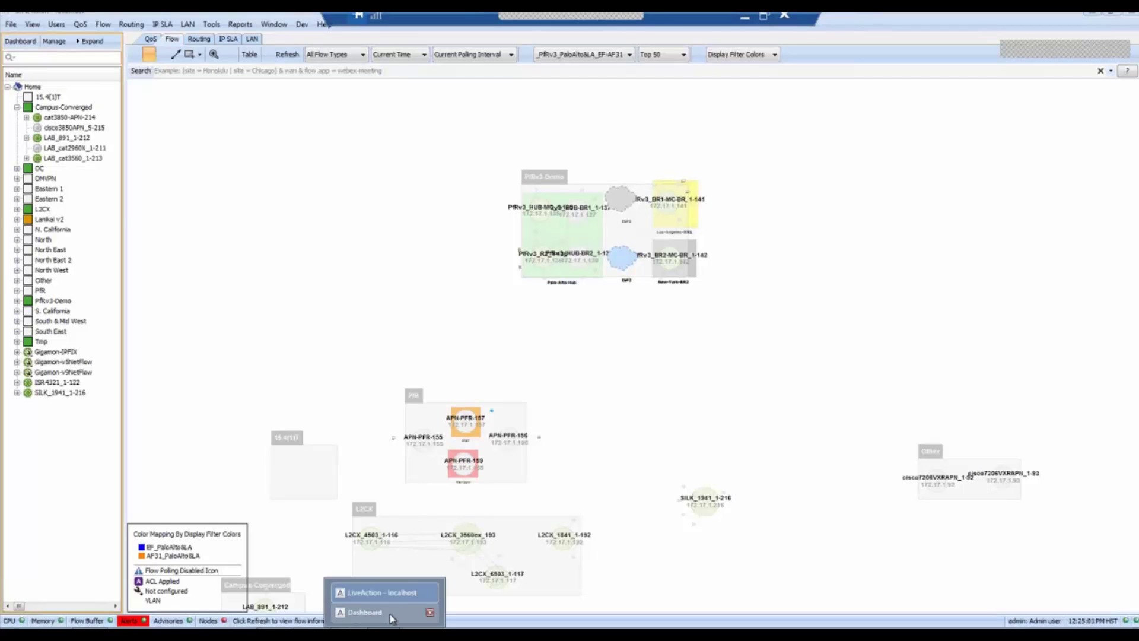
Return to the remote session's dashboard and examine the devices under the browsing and business-and-productivity-tools groups in Top 10 Application Groups
{"action": "left_click", "coordinate": [389, 614]}
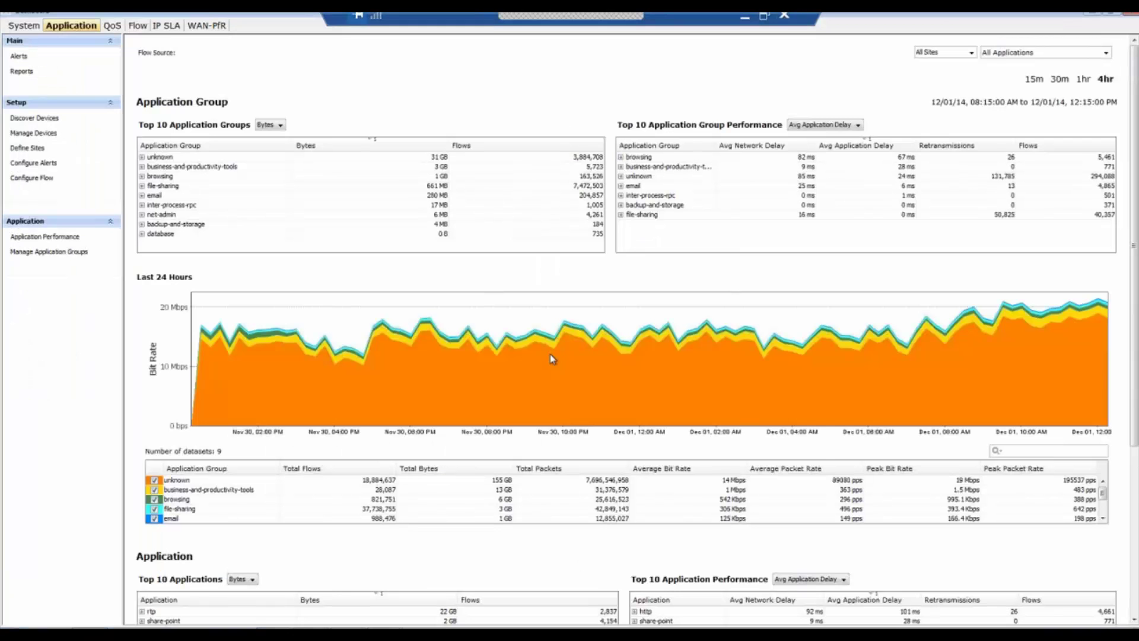
{"action": "mouse_move", "coordinate": [552, 358]}
{"action": "left_click", "coordinate": [141, 176]}
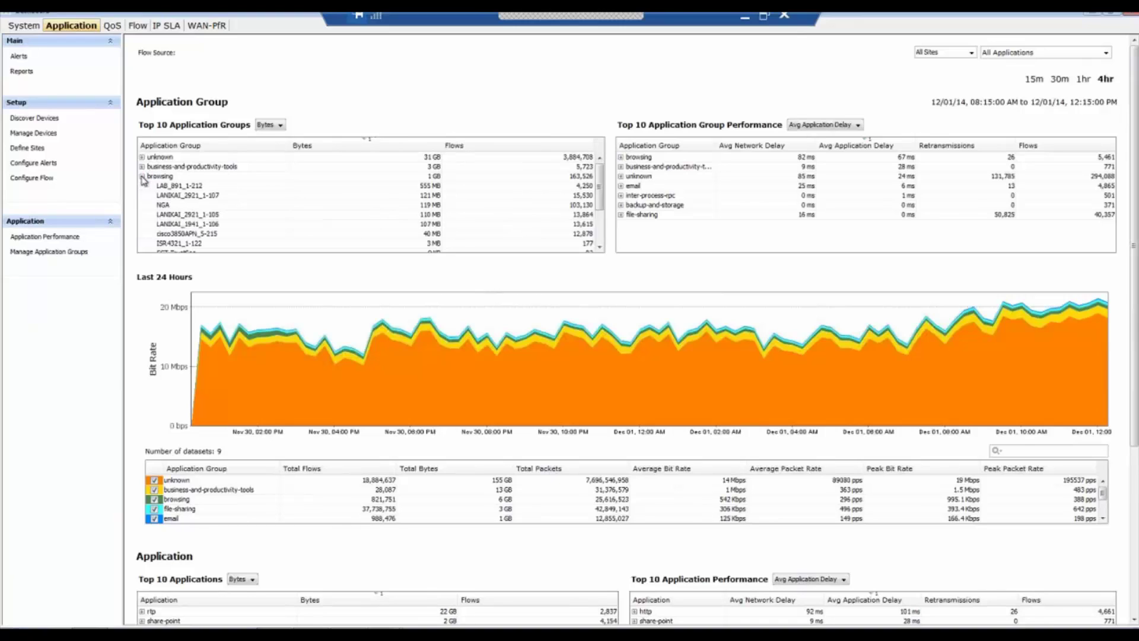
{"action": "scroll", "coordinate": [211, 192], "scroll_direction": "down", "scroll_amount": 1}
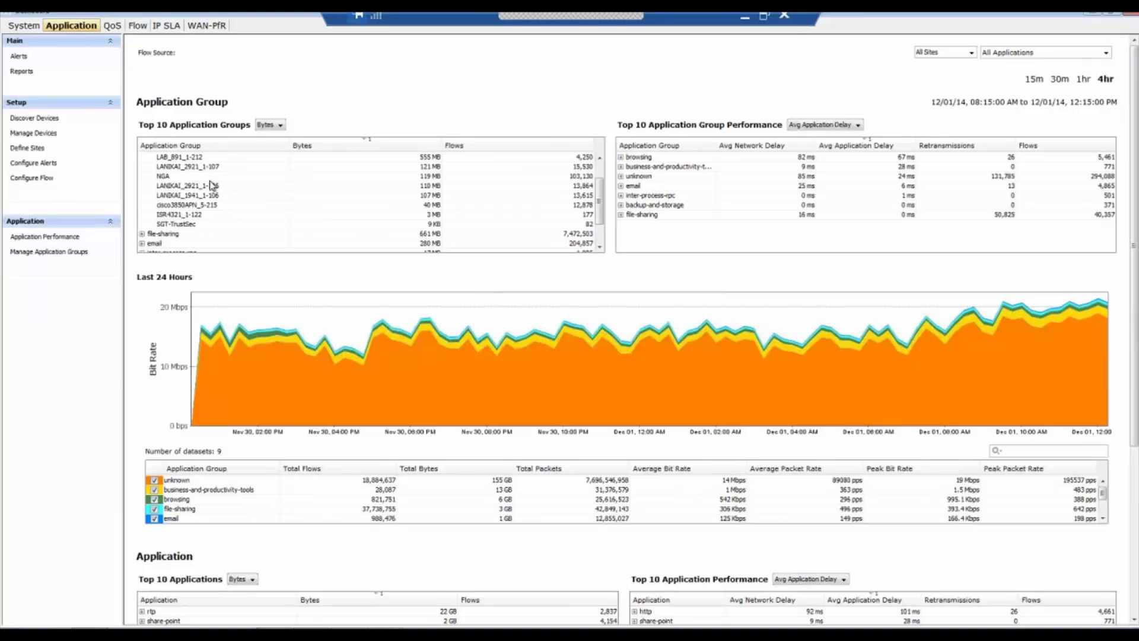
{"action": "scroll", "coordinate": [212, 187], "scroll_direction": "up", "scroll_amount": 1}
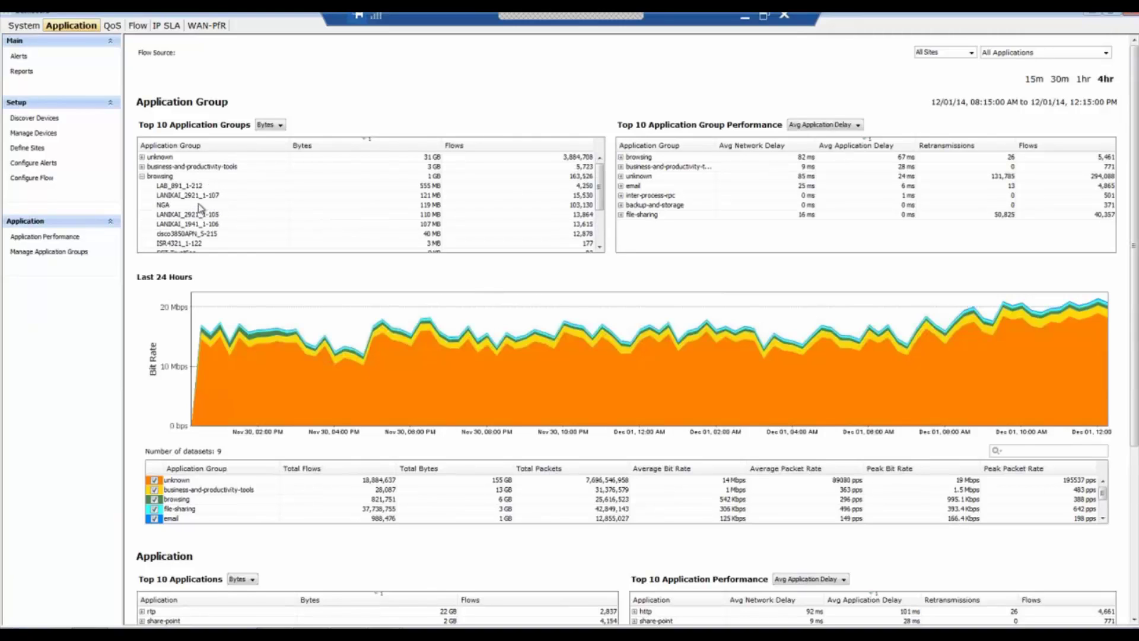
{"action": "left_click", "coordinate": [142, 167]}
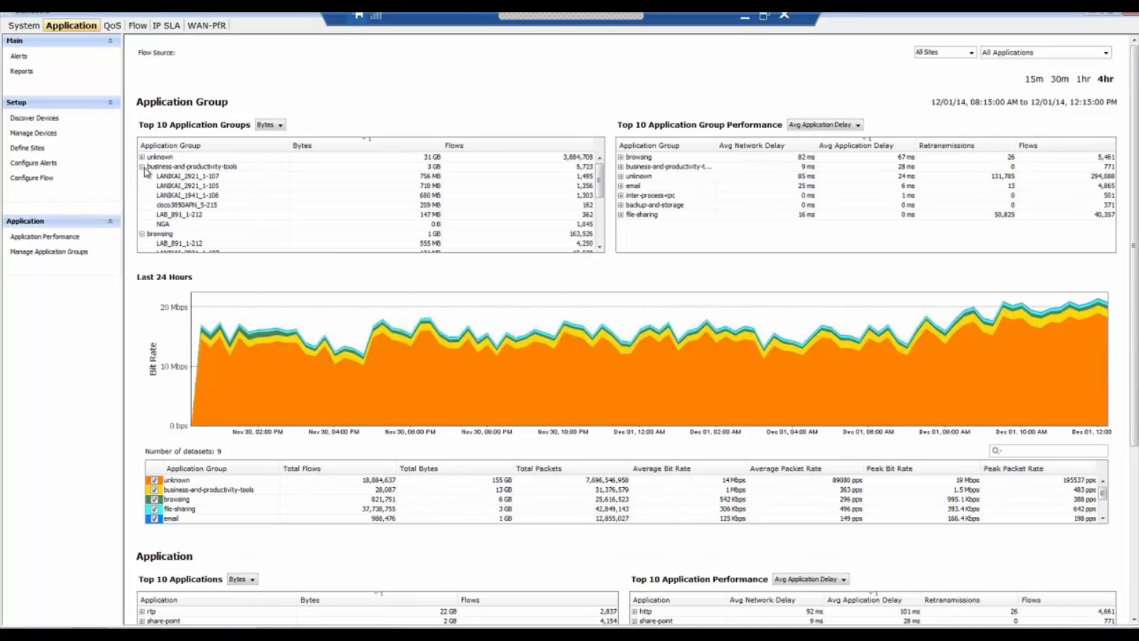
{"action": "left_click", "coordinate": [245, 176]}
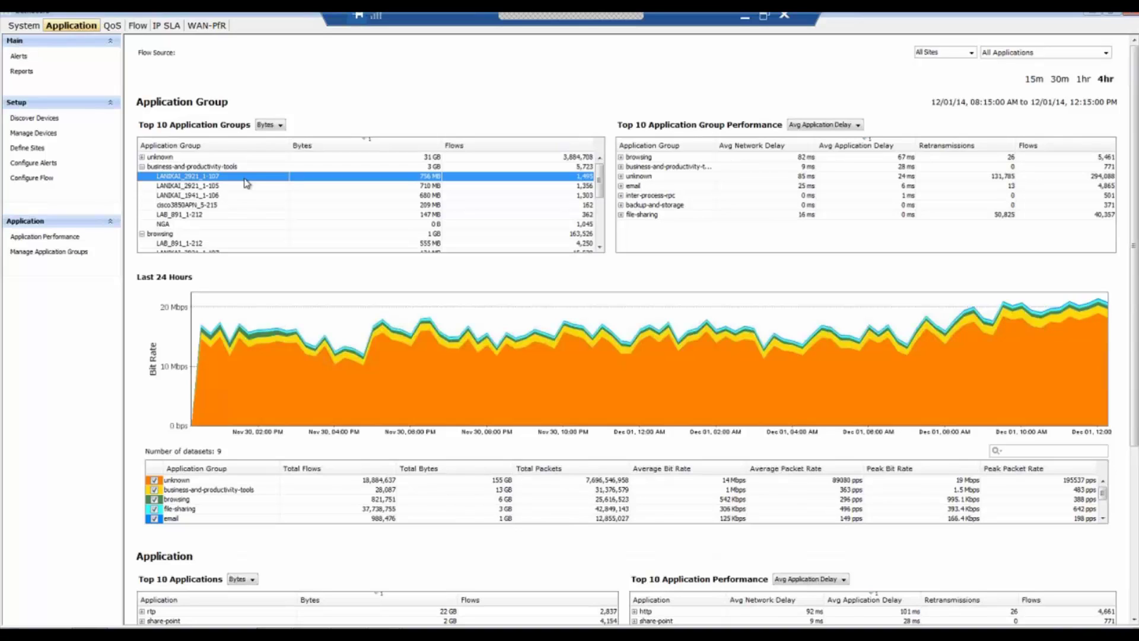
{"action": "left_click", "coordinate": [233, 130]}
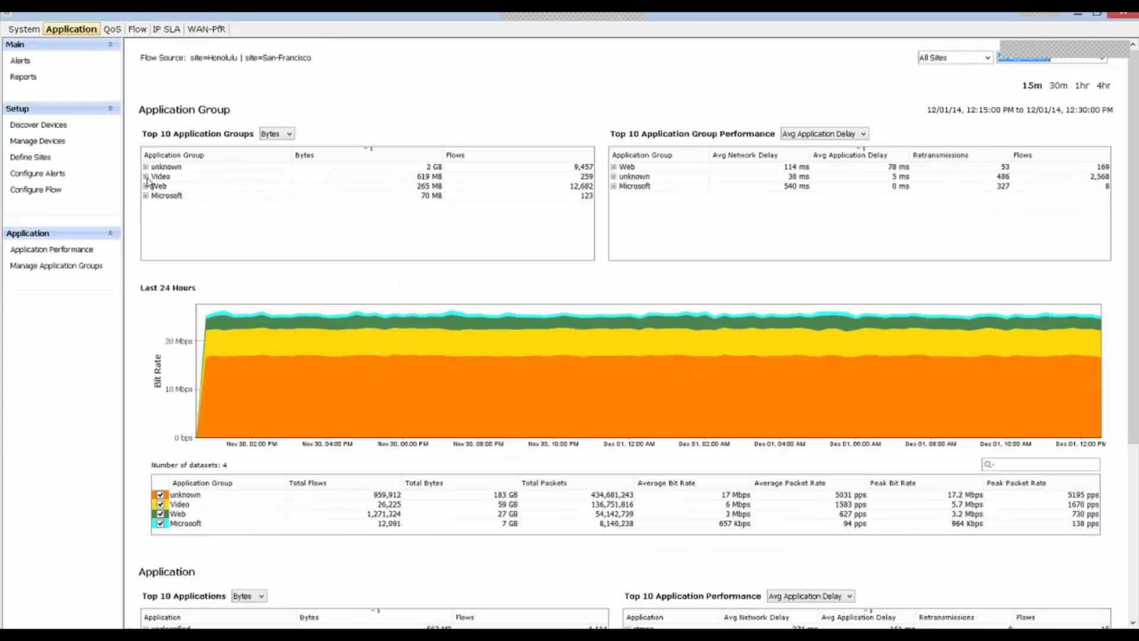
Open the Application Group Report for Cisco_2921 under the Video group on the local dashboard
{"action": "left_click", "coordinate": [145, 176]}
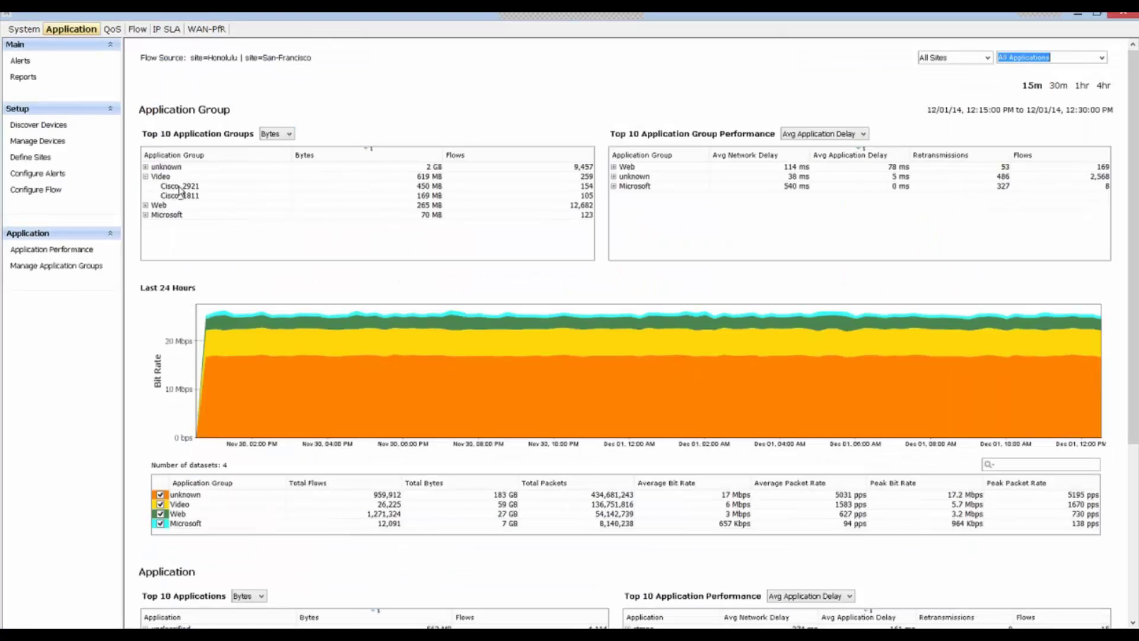
{"action": "left_click", "coordinate": [181, 186]}
{"action": "right_click", "coordinate": [180, 190]}
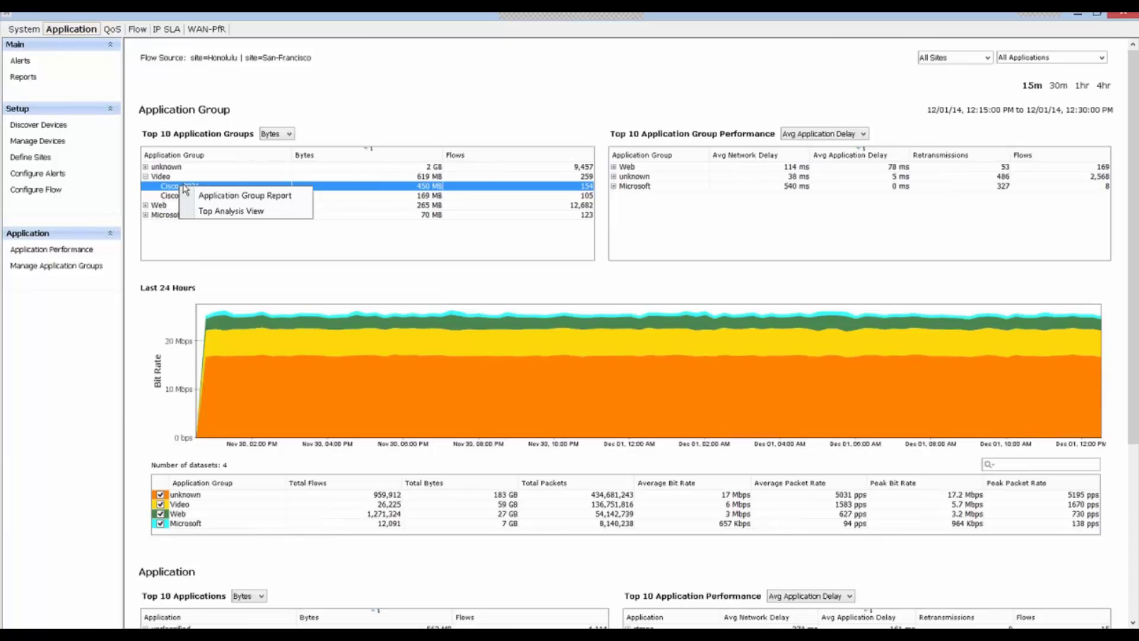
{"action": "left_click", "coordinate": [248, 199]}
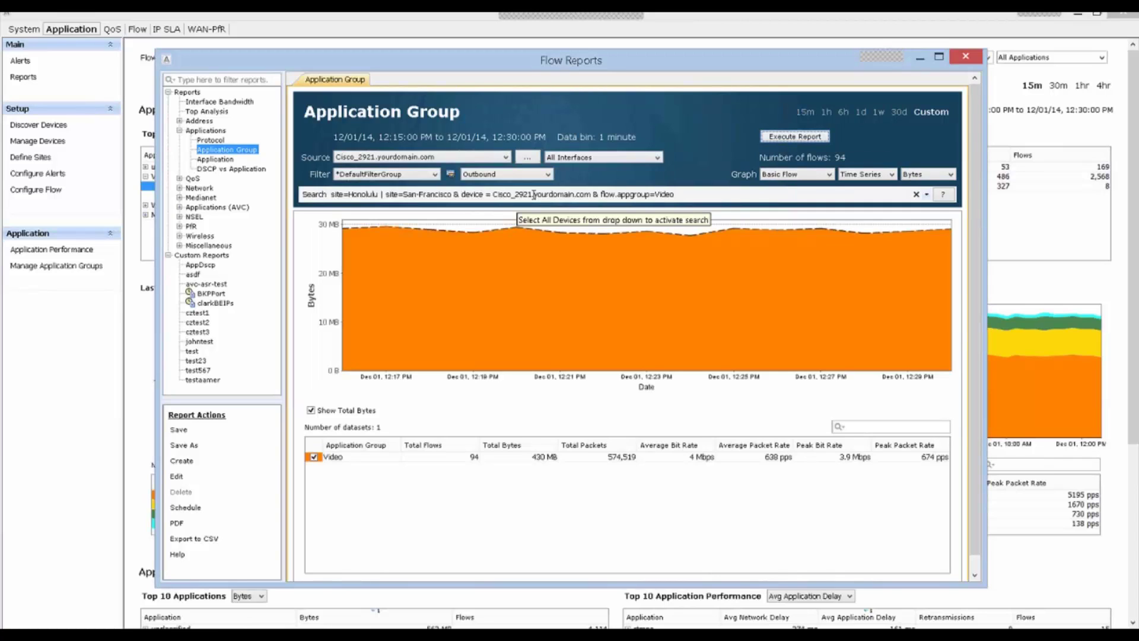
Highlight the flow.appgroup=Video condition in the report's search expression
{"action": "triple_click", "coordinate": [675, 195]}
{"action": "left_click", "coordinate": [630, 195]}
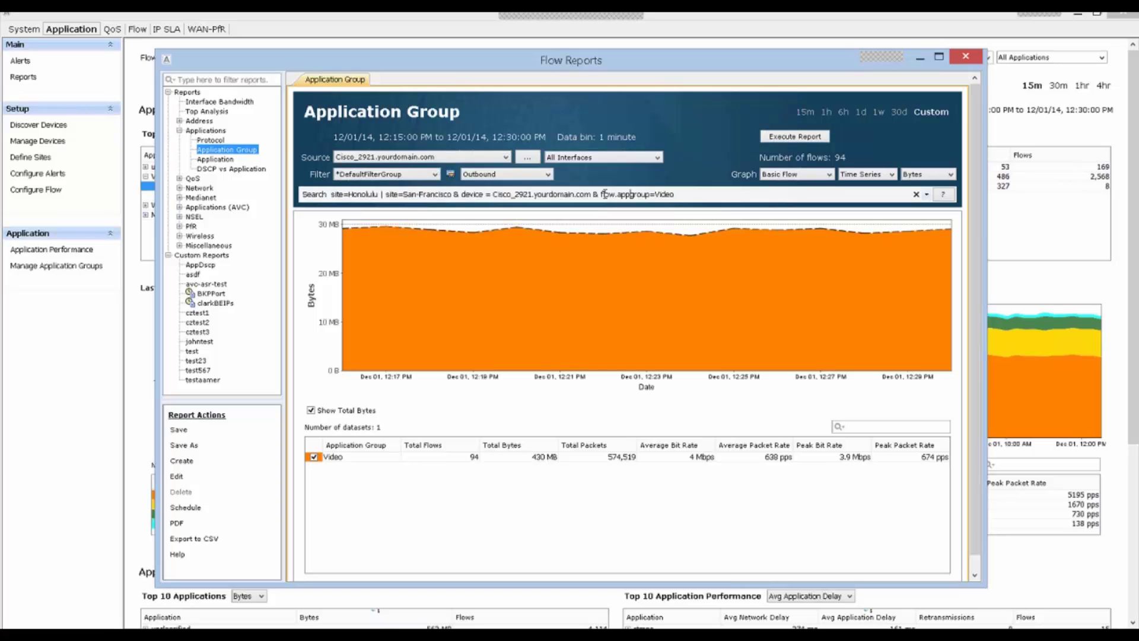
{"action": "left_click_drag", "start_coordinate": [600, 195], "coordinate": [680, 194]}
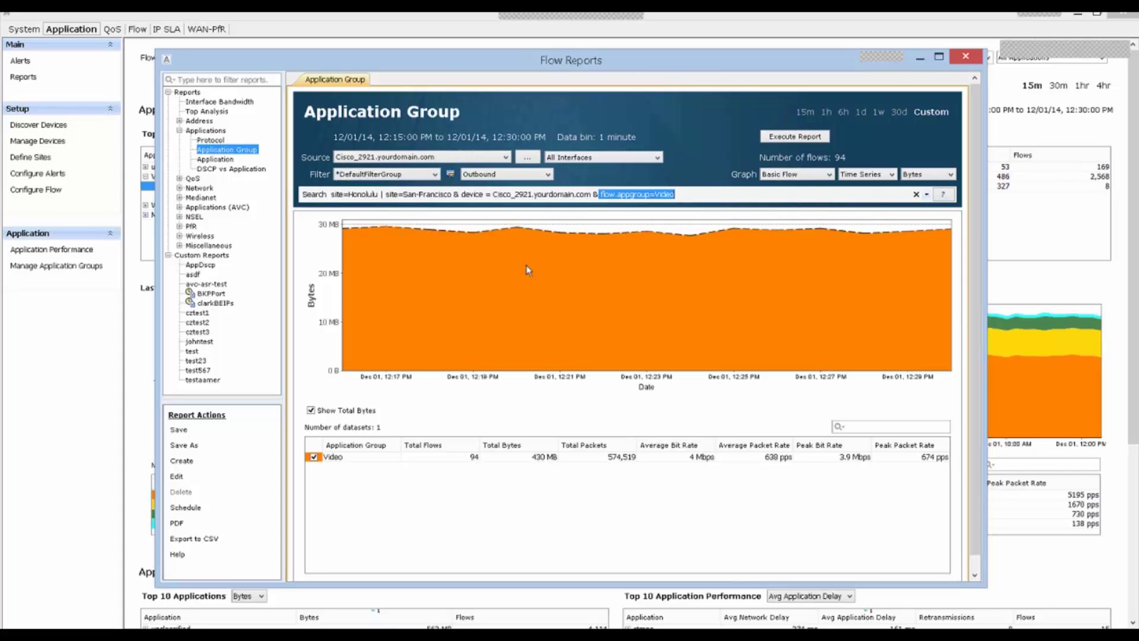
Drill down from the Video group graph to the Application report and inspect the RTP** and IPSLA-VO_5002** rows
{"action": "double_click", "coordinate": [655, 257]}
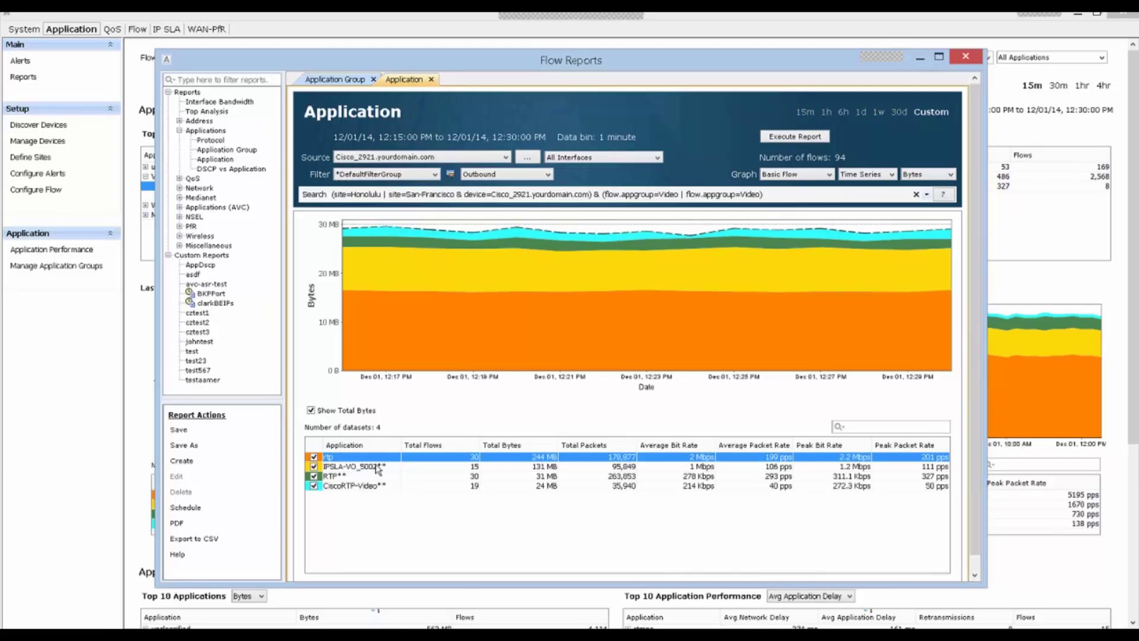
{"action": "left_click", "coordinate": [379, 475]}
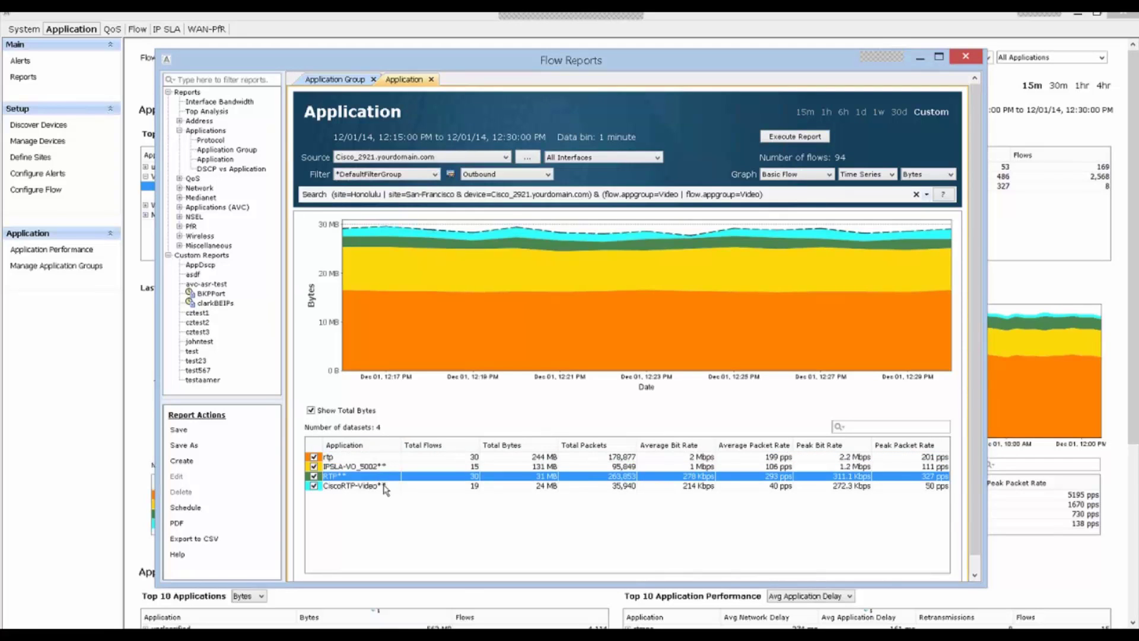
{"action": "left_click", "coordinate": [390, 468]}
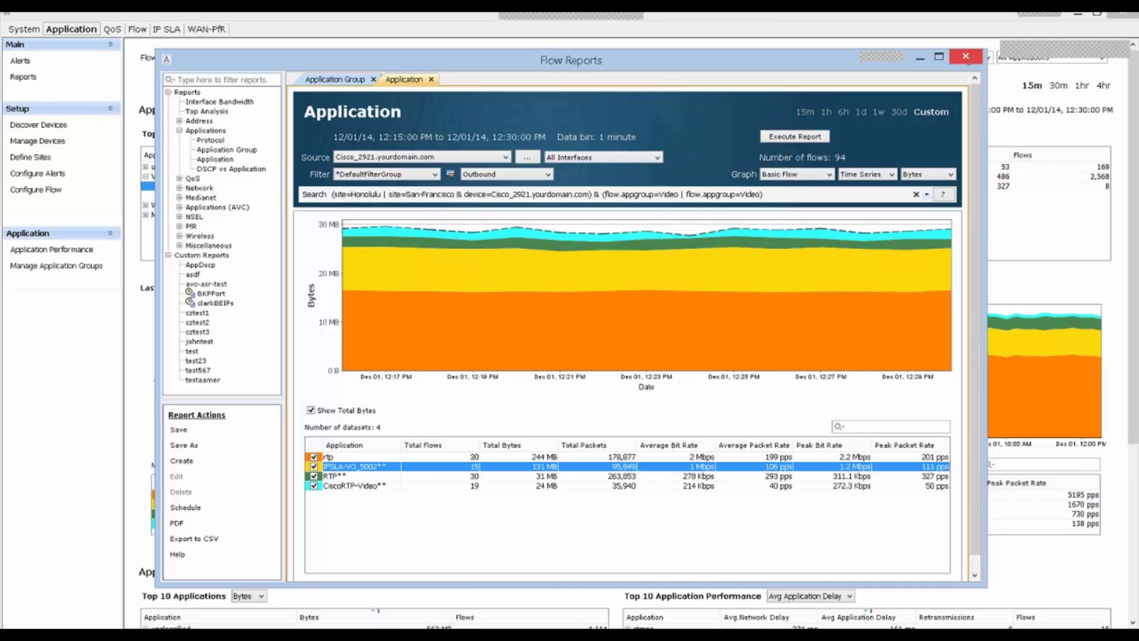
Close the Flow Reports window and select the unknown group in Top 10 Application Group Performance
{"action": "left_click", "coordinate": [966, 56]}
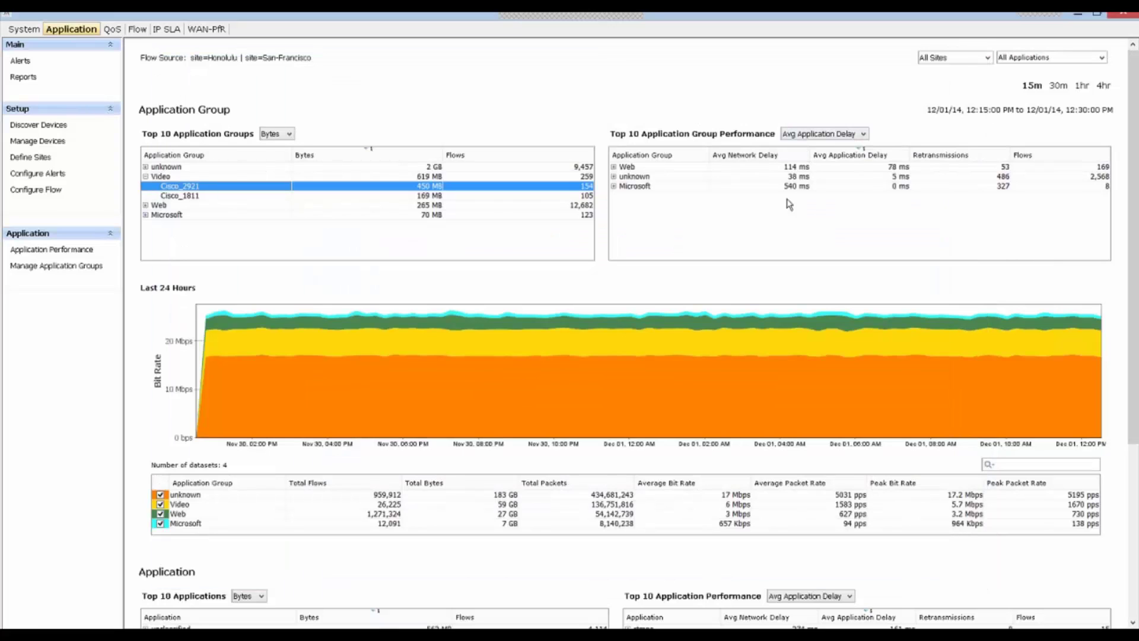
{"action": "left_click", "coordinate": [700, 177]}
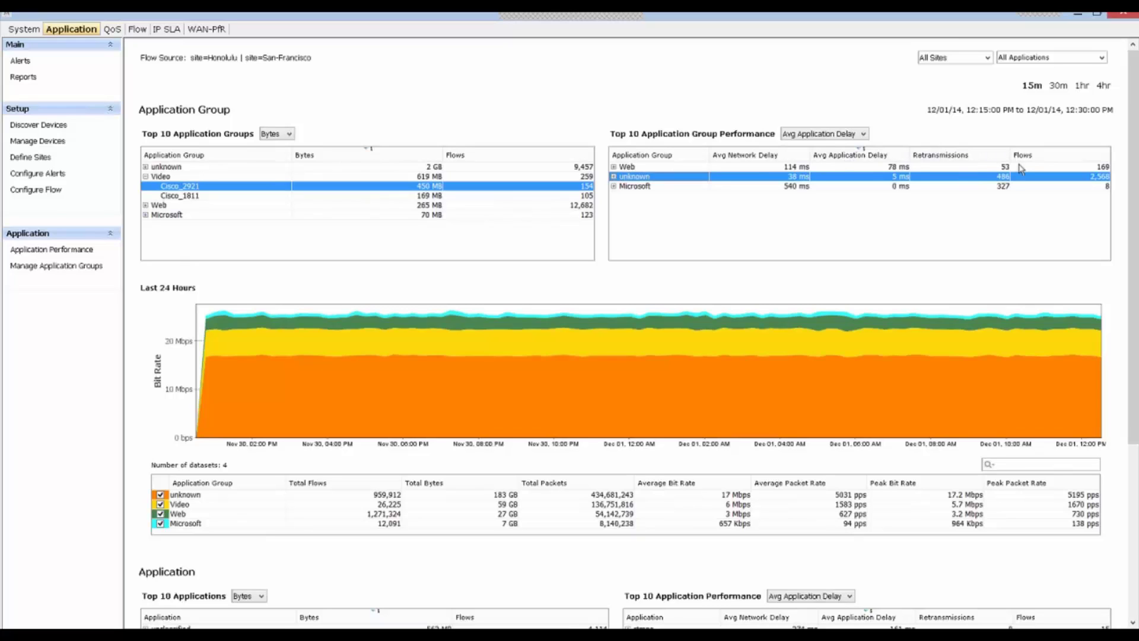
Open the Top Applications Performance Report for Cisco_2921 under the Microsoft group in Top 10 Application Group Performance
{"action": "left_click", "coordinate": [614, 187]}
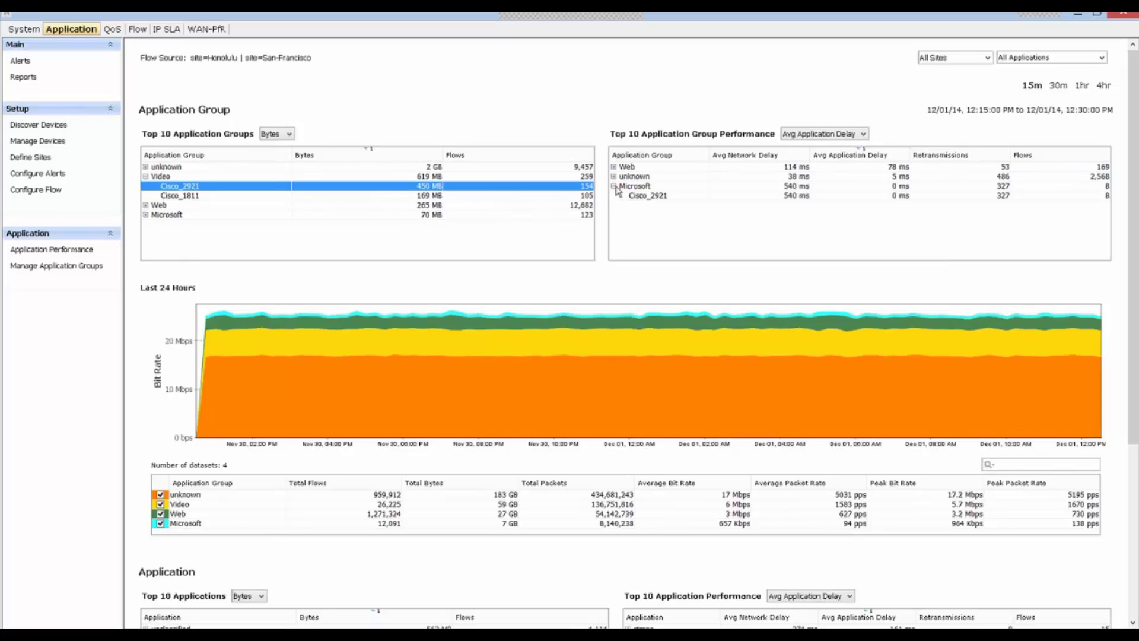
{"action": "left_click", "coordinate": [663, 197]}
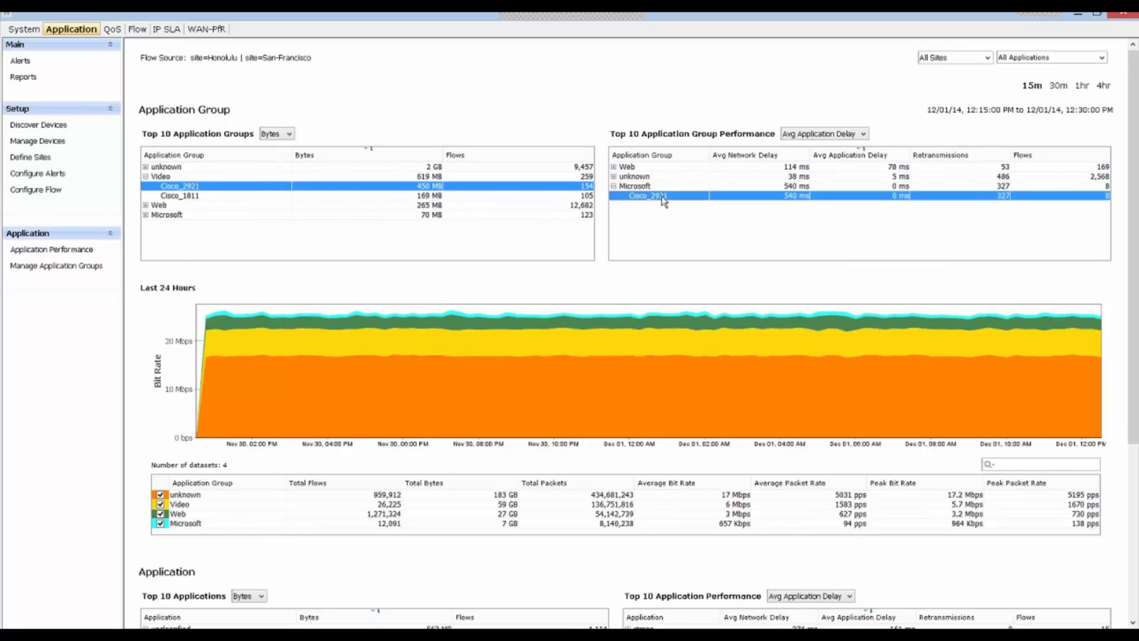
{"action": "right_click", "coordinate": [663, 198]}
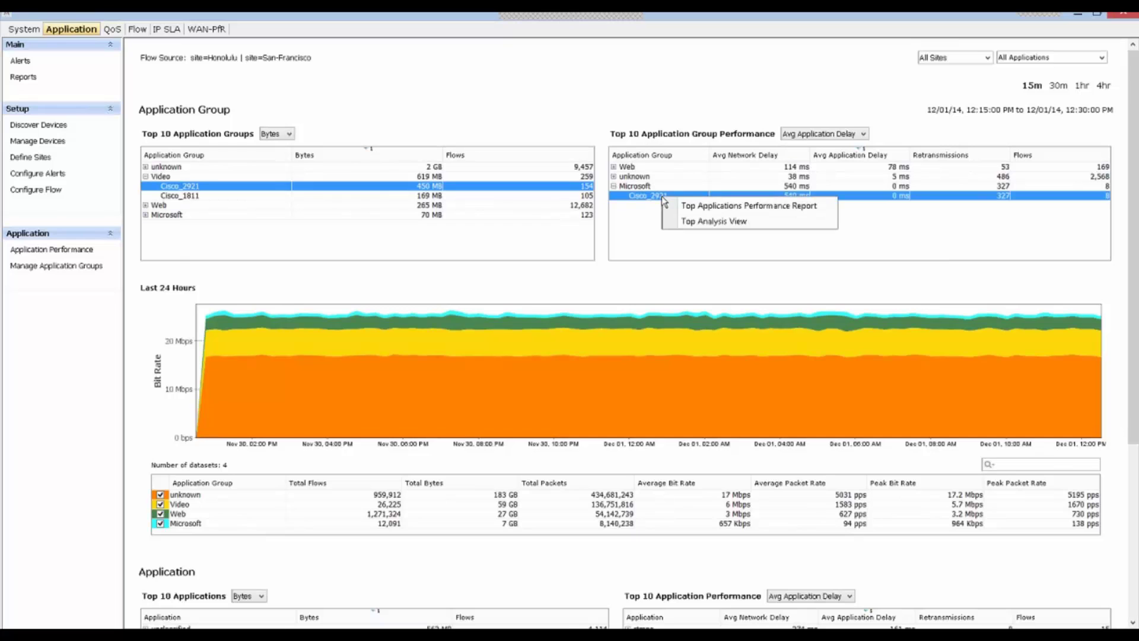
{"action": "left_click", "coordinate": [693, 207]}
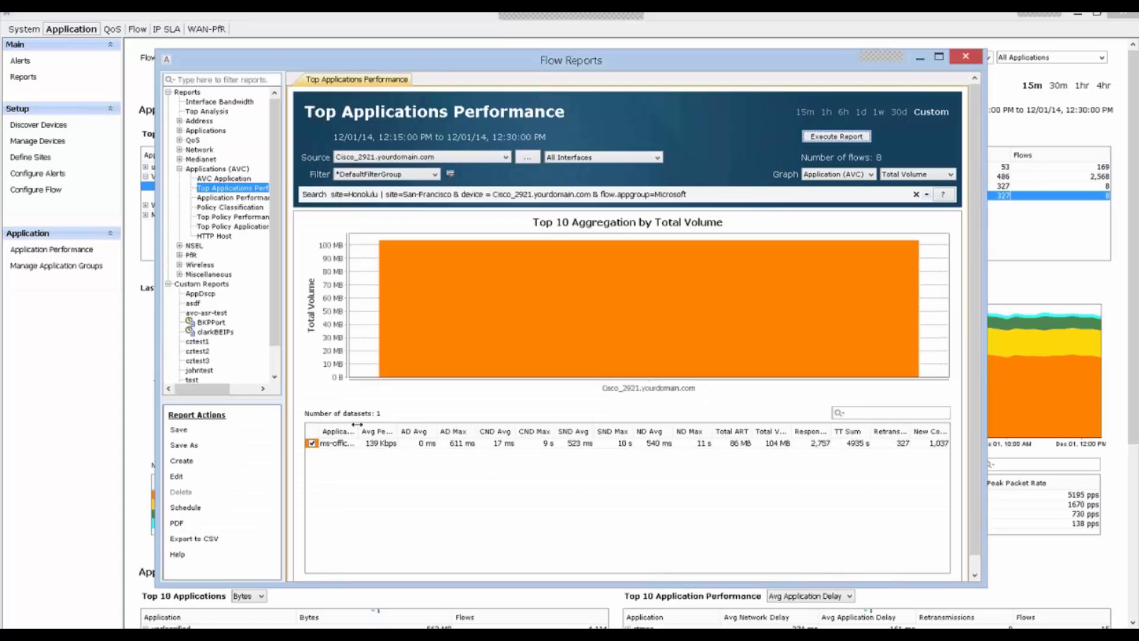
Widen the report table's Application and Avg Perf Rate columns to show their full text, and select the ms-office-365 row
{"action": "left_click_drag", "start_coordinate": [356, 429], "coordinate": [396, 429]}
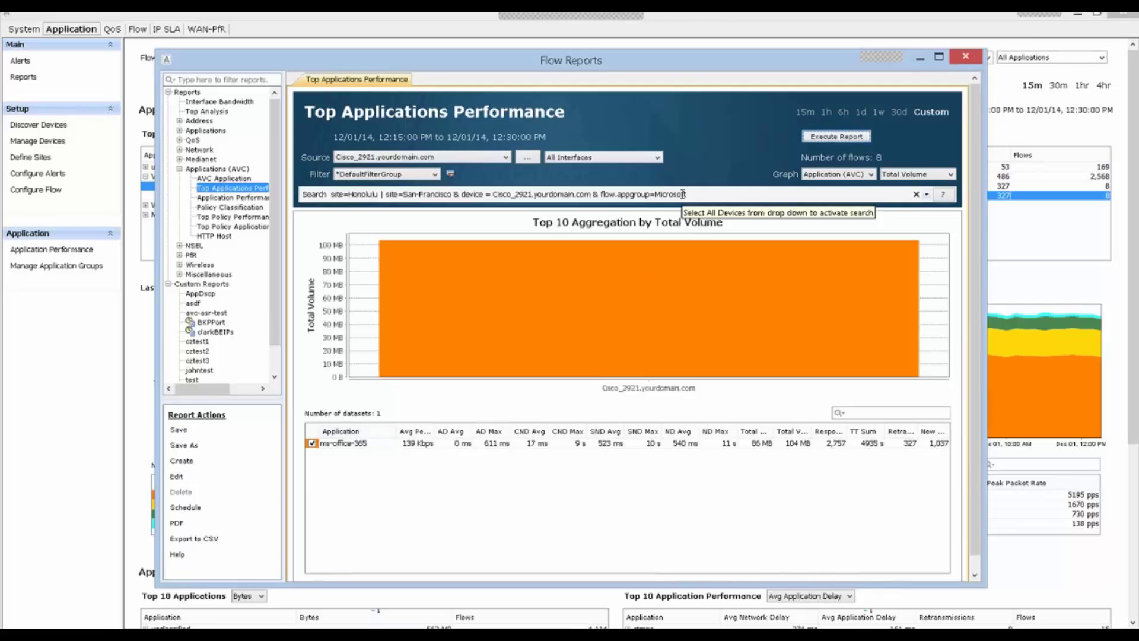
{"action": "left_click", "coordinate": [363, 445]}
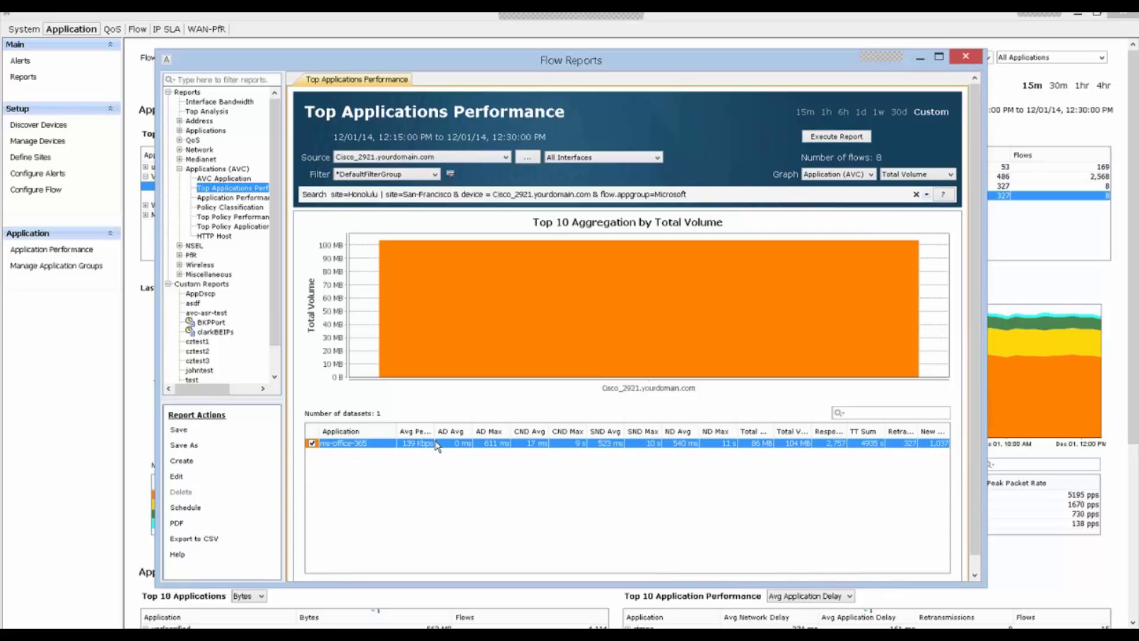
{"action": "left_click_drag", "start_coordinate": [435, 429], "coordinate": [455, 429]}
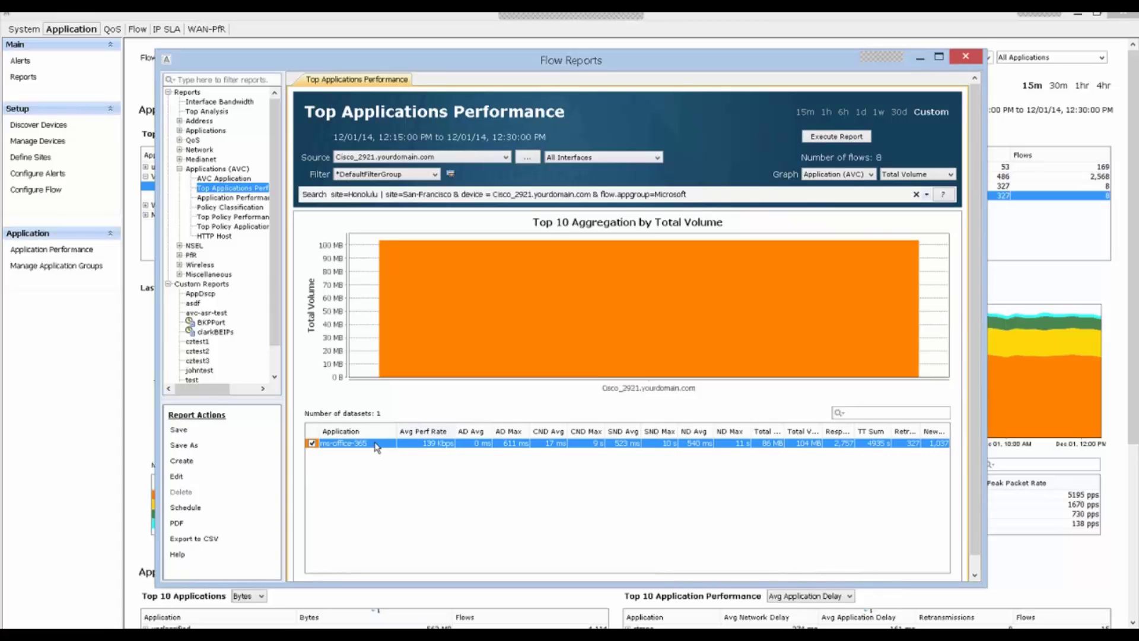
View the ms-office-365 application over time in the Application Performance report, and close the Flow Reports window
{"action": "right_click", "coordinate": [375, 446]}
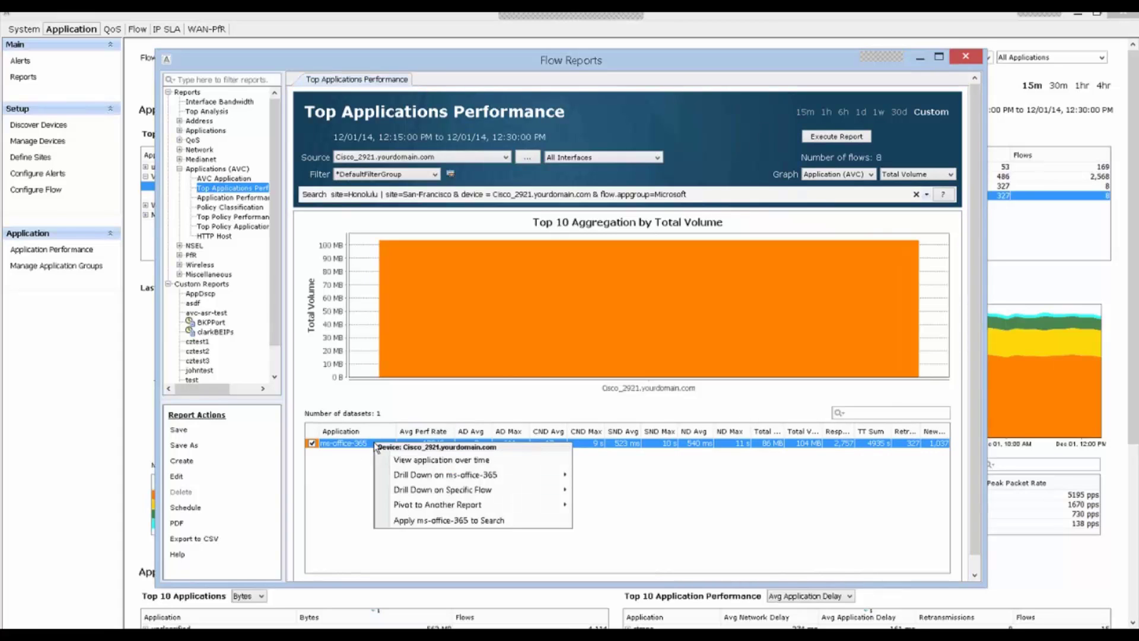
{"action": "left_click", "coordinate": [423, 464]}
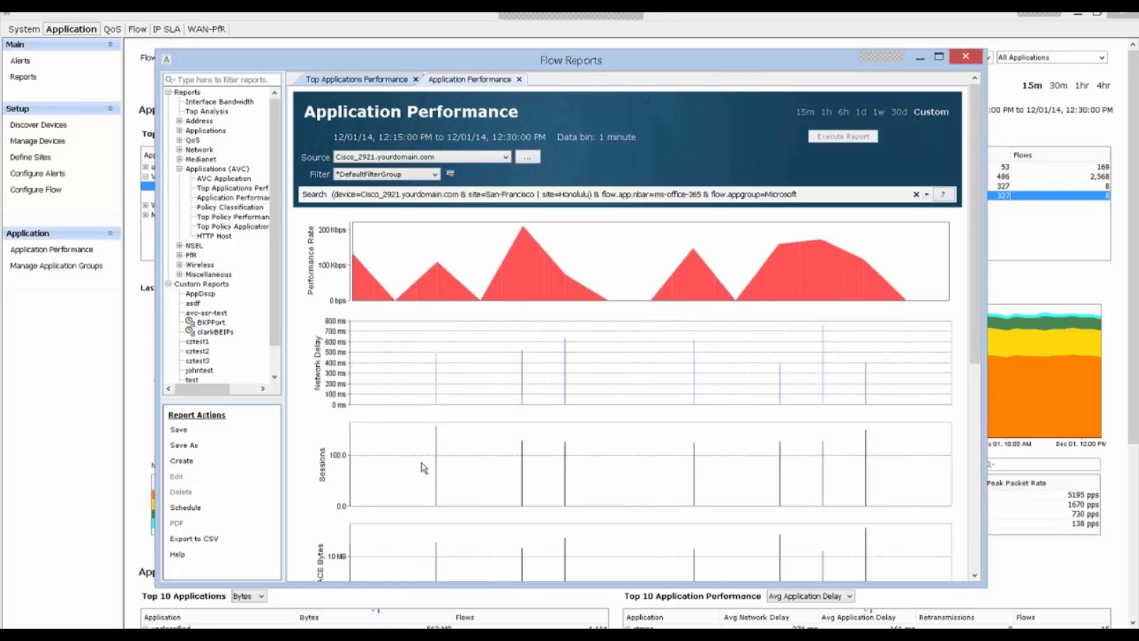
{"action": "left_click", "coordinate": [966, 57]}
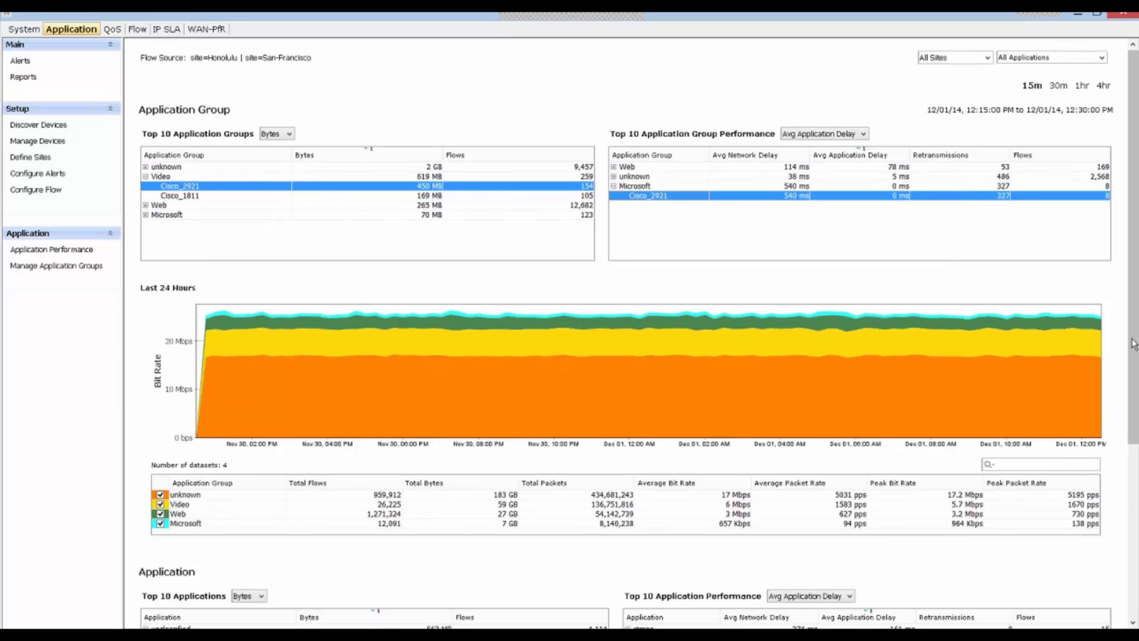
Review the dashboard's Application section, including the top applications, application performance, voice/video performance and HTTP host tables
{"action": "left_click_drag", "start_coordinate": [1133, 343], "coordinate": [1133, 515]}
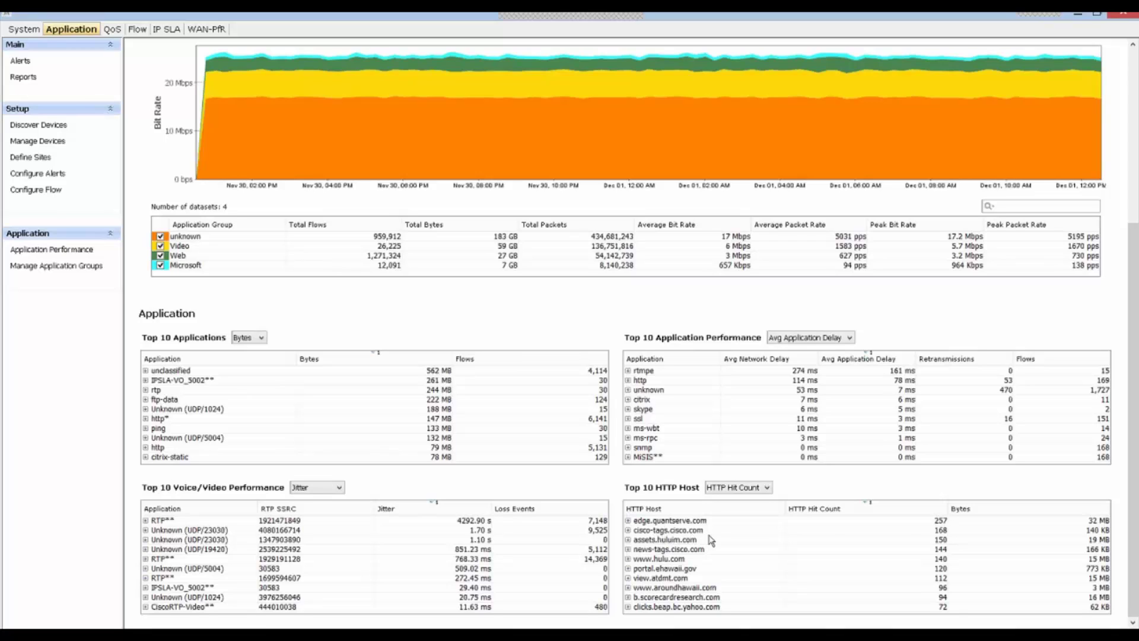
{"action": "left_click", "coordinate": [915, 530]}
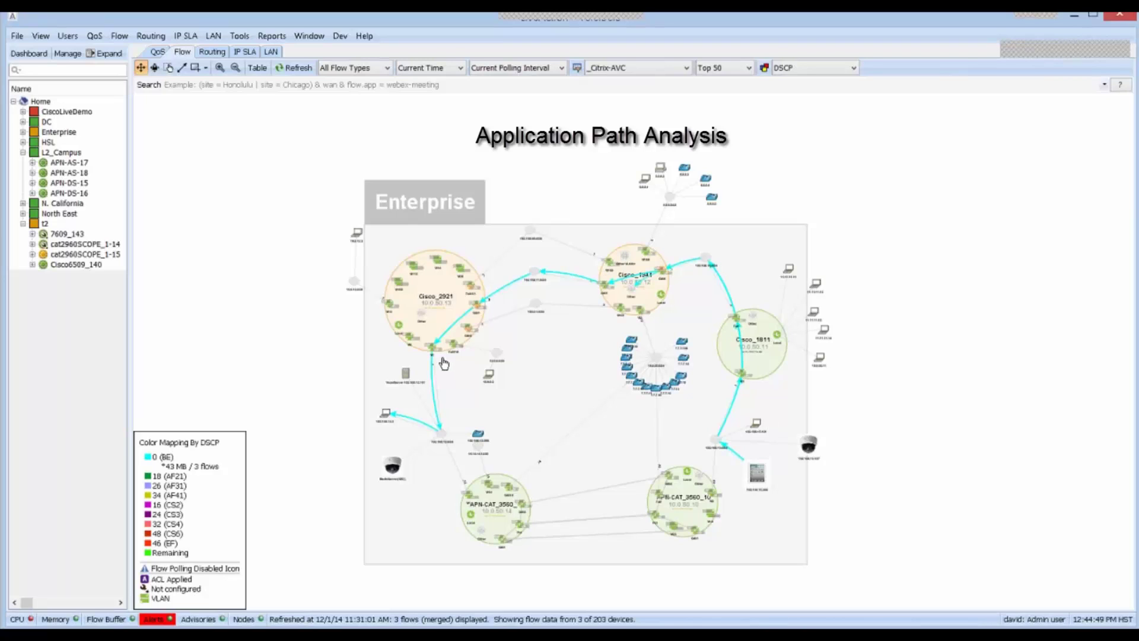
Reposition the Cisco_2921 device within the Enterprise group on the flow topology map
{"action": "mouse_move", "coordinate": [428, 284]}
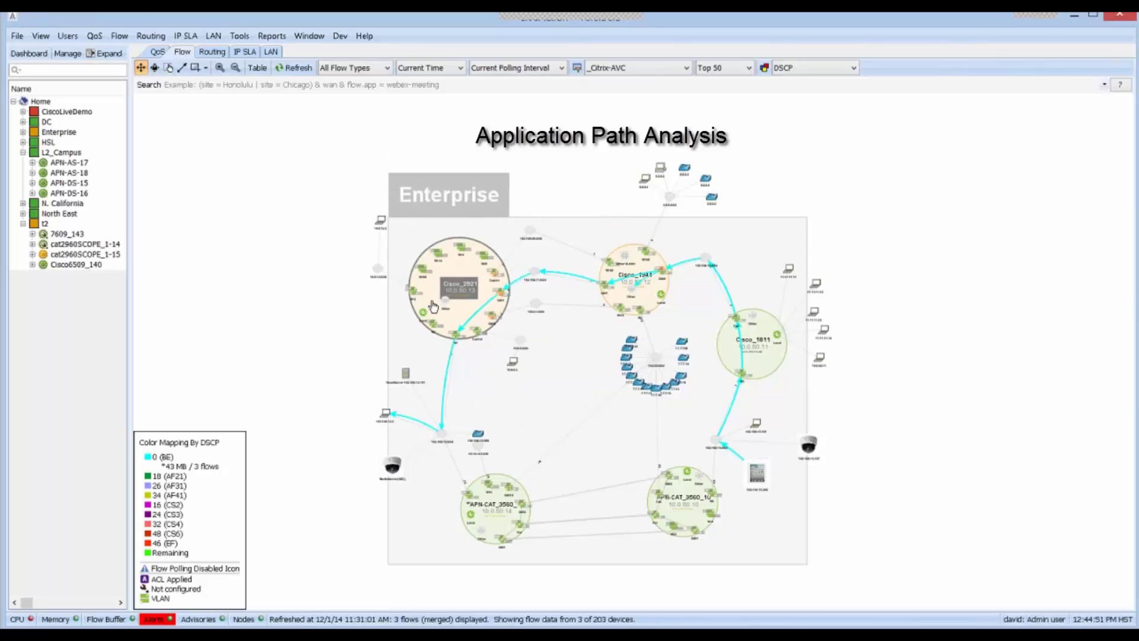
{"action": "left_click_drag", "start_coordinate": [418, 302], "coordinate": [378, 302]}
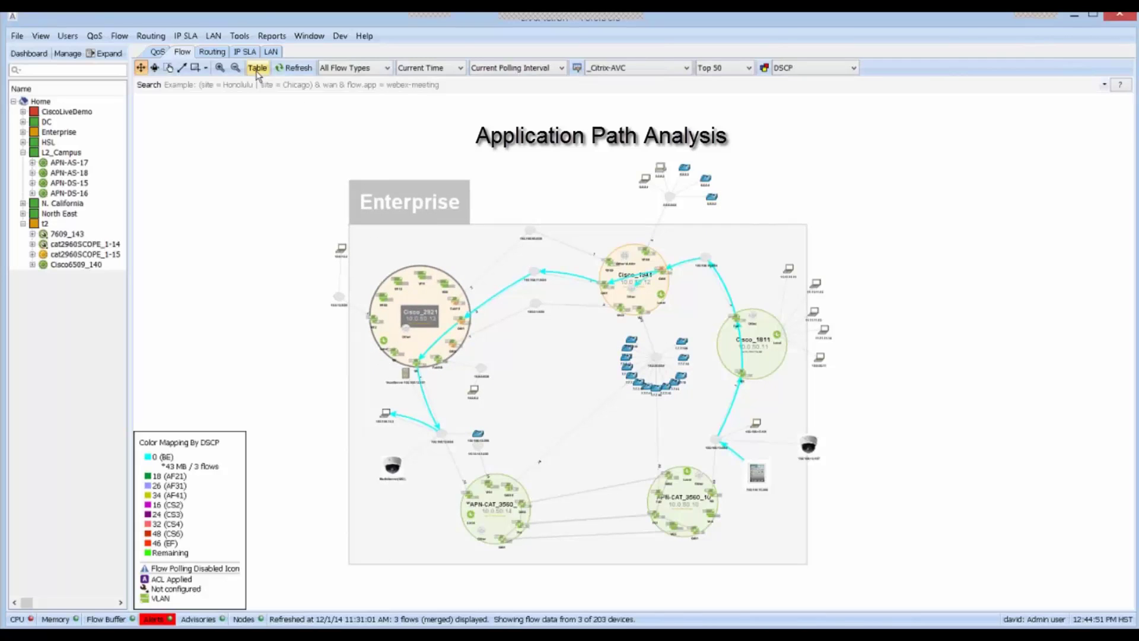
Open the System Flow Table on its Application (AVC) data and widen the window to show more columns
{"action": "left_click", "coordinate": [257, 69]}
{"action": "left_click", "coordinate": [148, 38]}
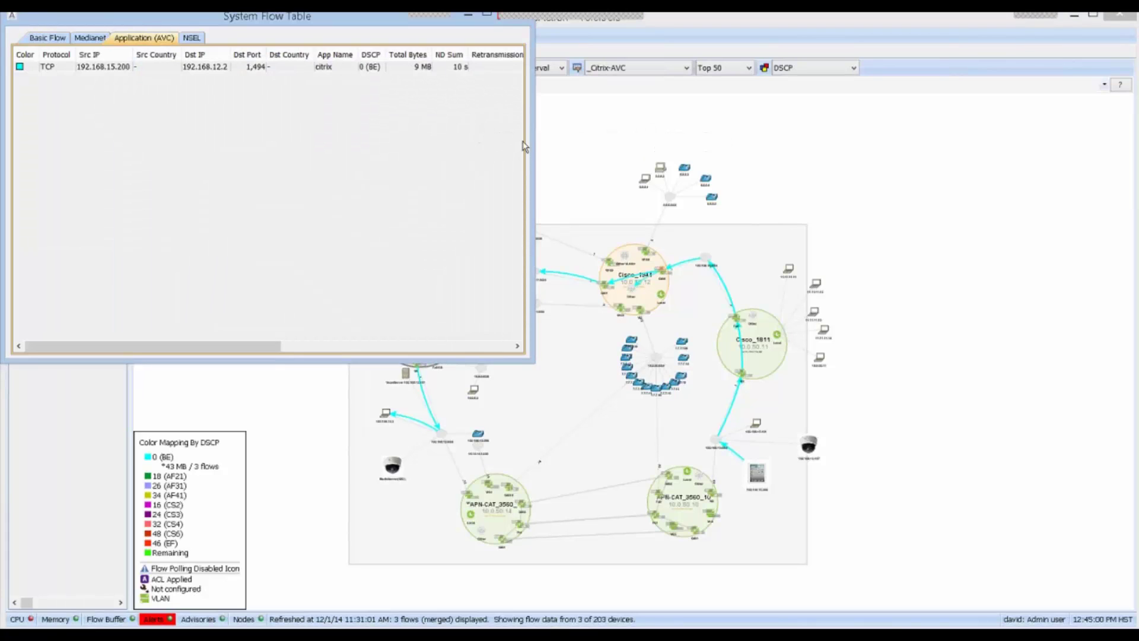
{"action": "left_click_drag", "start_coordinate": [531, 141], "coordinate": [700, 136]}
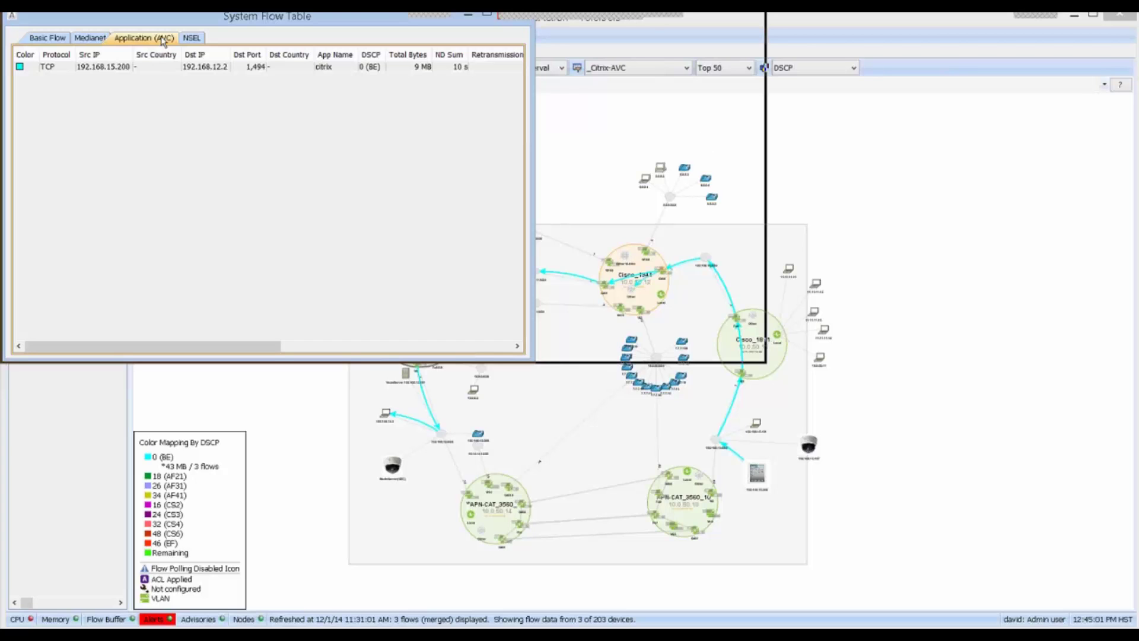
Open the AVC Flow Path Analysis for the citrix flow, enlarge its window, and inspect the CPU Usage and Out QoS Policy rows
{"action": "double_click", "coordinate": [121, 68]}
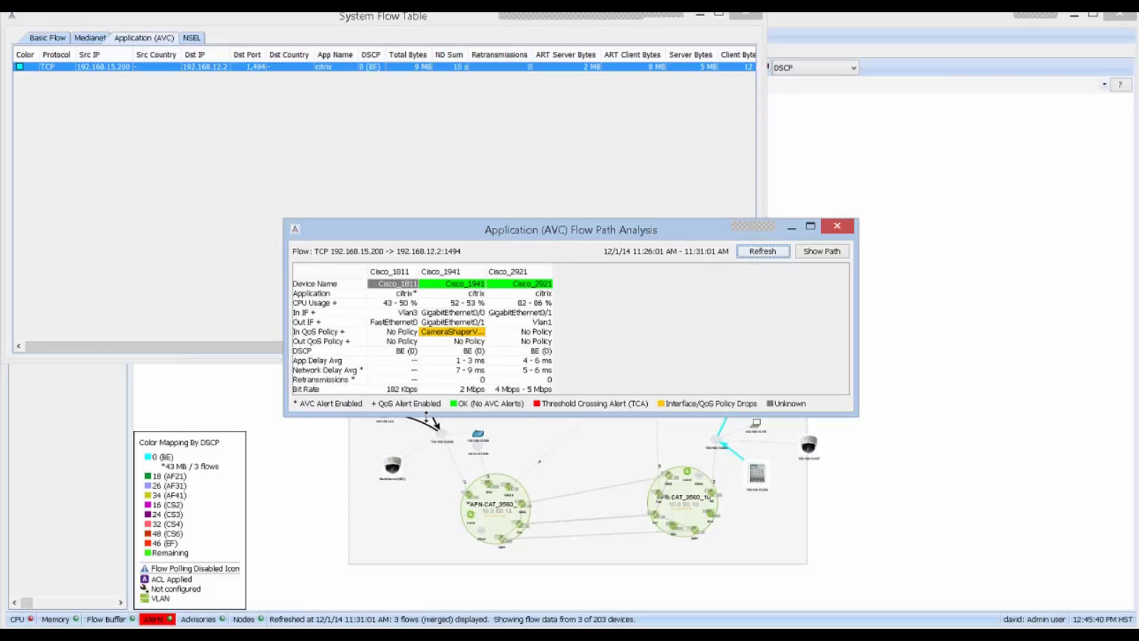
{"action": "left_click_drag", "start_coordinate": [426, 416], "coordinate": [444, 485]}
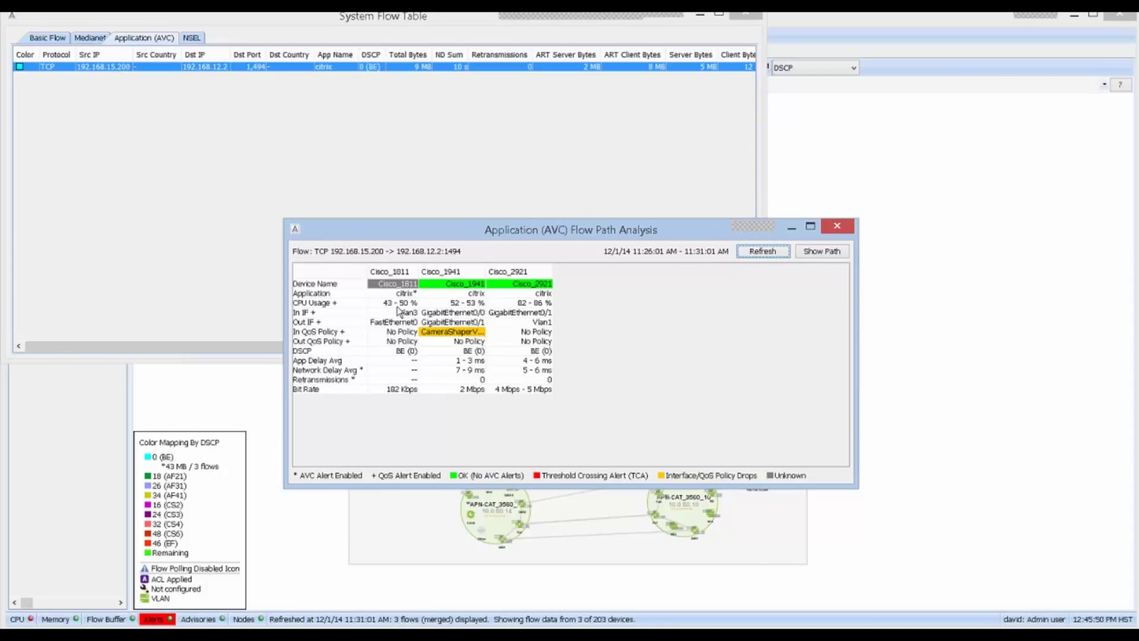
{"action": "left_click", "coordinate": [334, 304]}
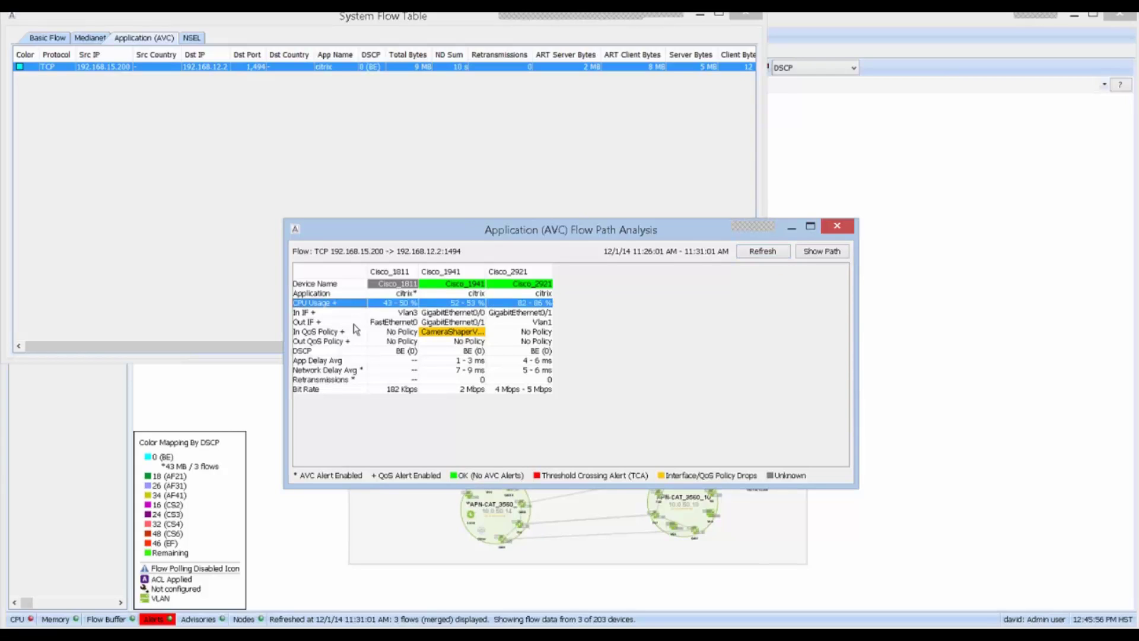
{"action": "left_click", "coordinate": [356, 343]}
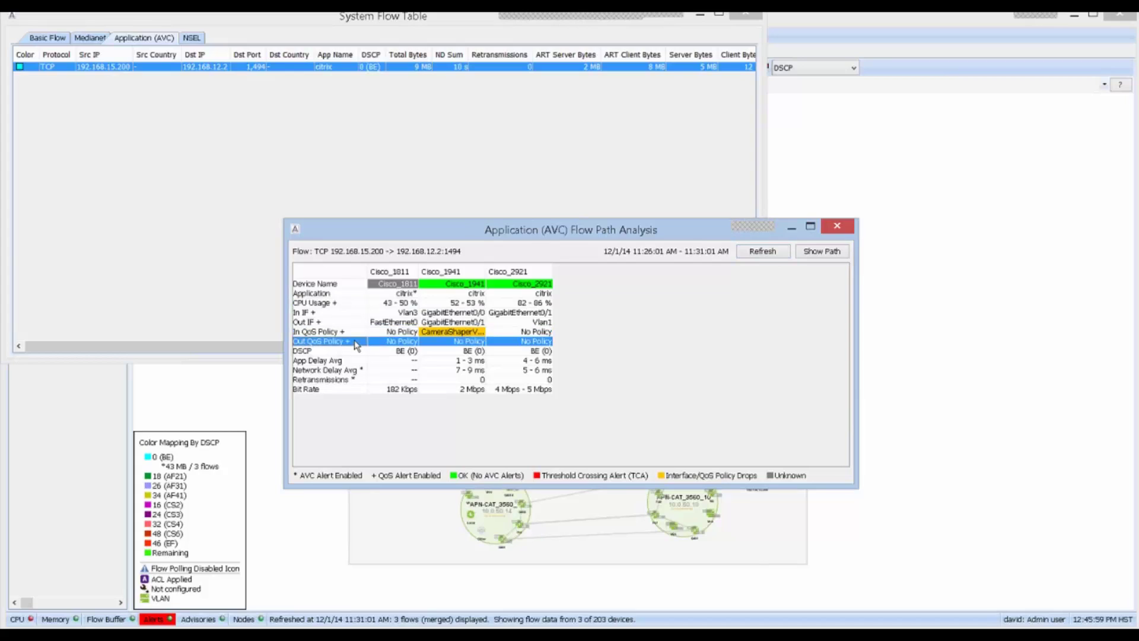